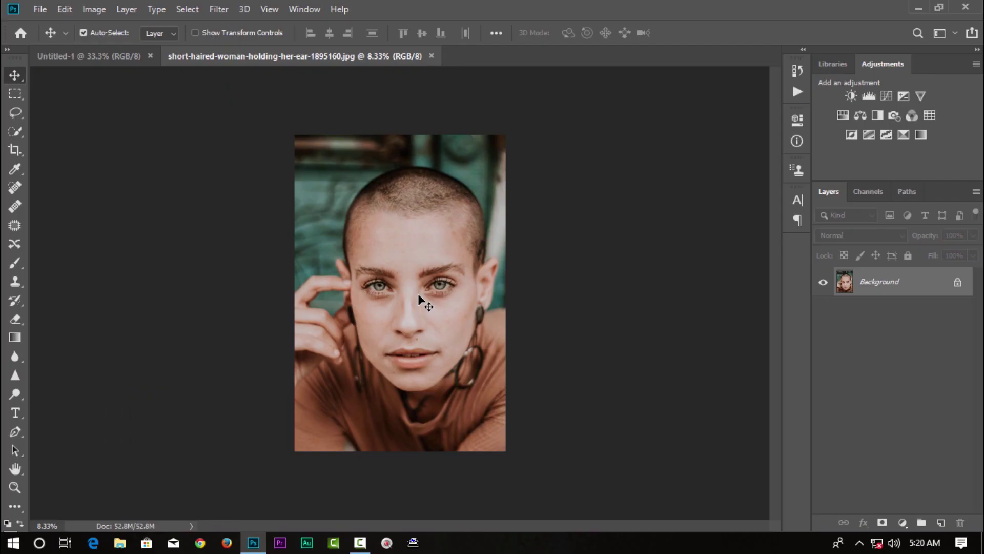
- Zoom in and out on the portrait, then duplicate the Background layer as Layer 1
{"action": "key", "text": "ctrl+plus"}
{"action": "key", "text": "ctrl+plus"}
{"action": "key", "text": "ctrl+plus"}
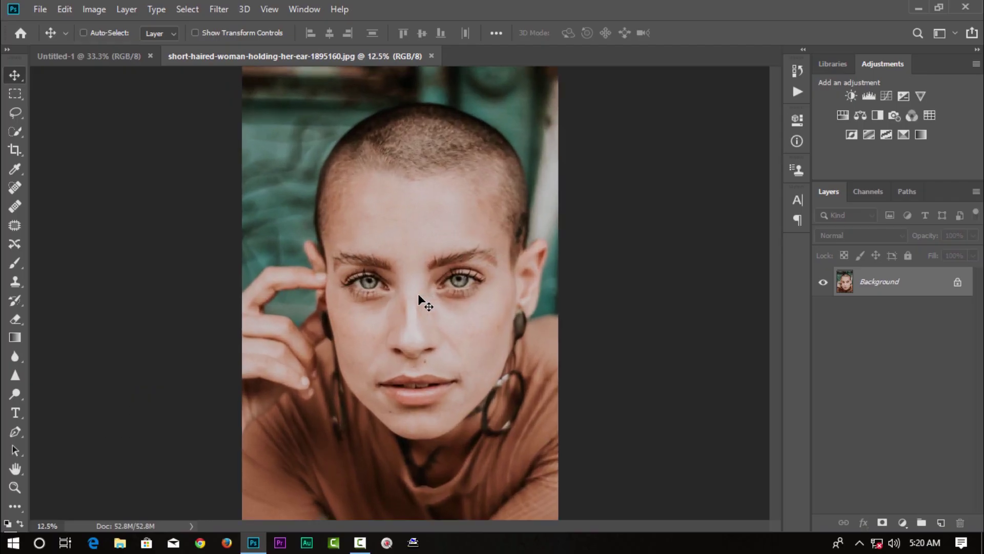
{"action": "key", "text": "ctrl+minus"}
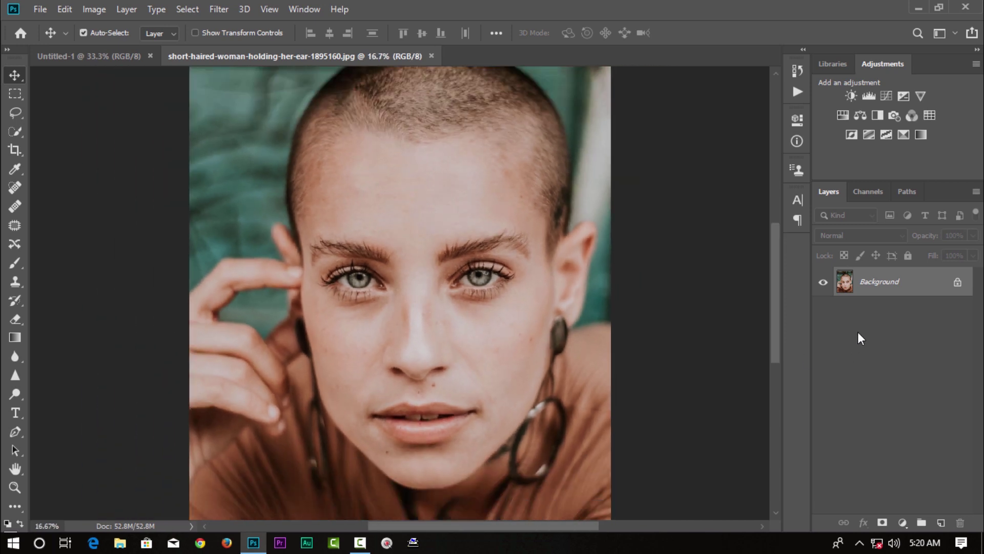
{"action": "key", "text": "ctrl+j"}
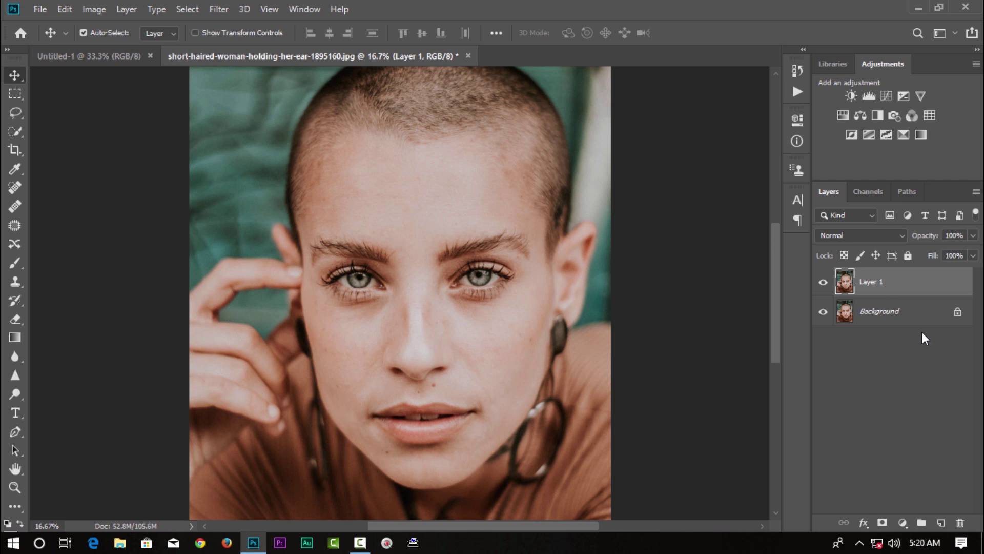
- Invert the colours of the duplicated Layer 1
{"action": "key", "text": "ctrl"}
{"action": "key", "text": "ctrl+i"}
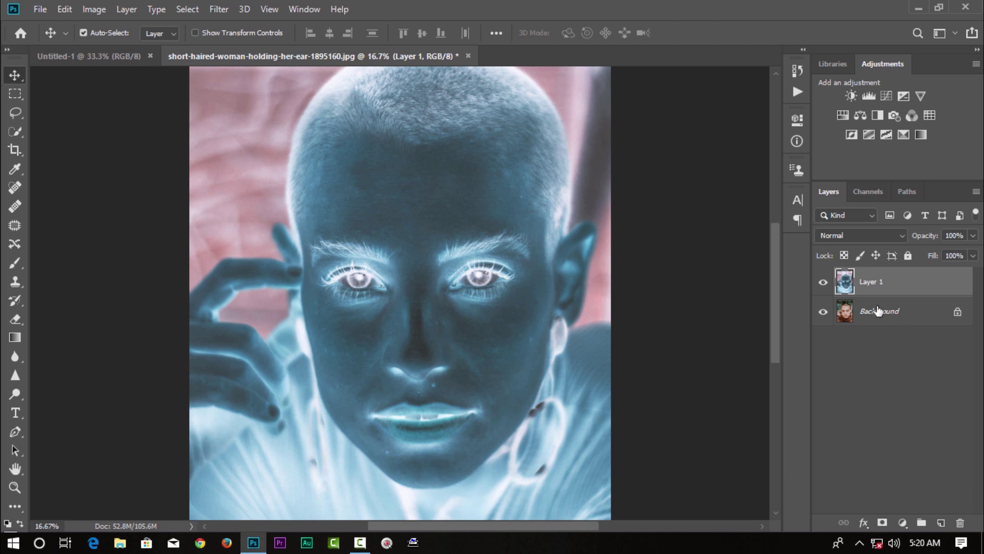
{"action": "key", "text": "ctrl+minus"}
{"action": "key", "text": "ctrl+minus"}
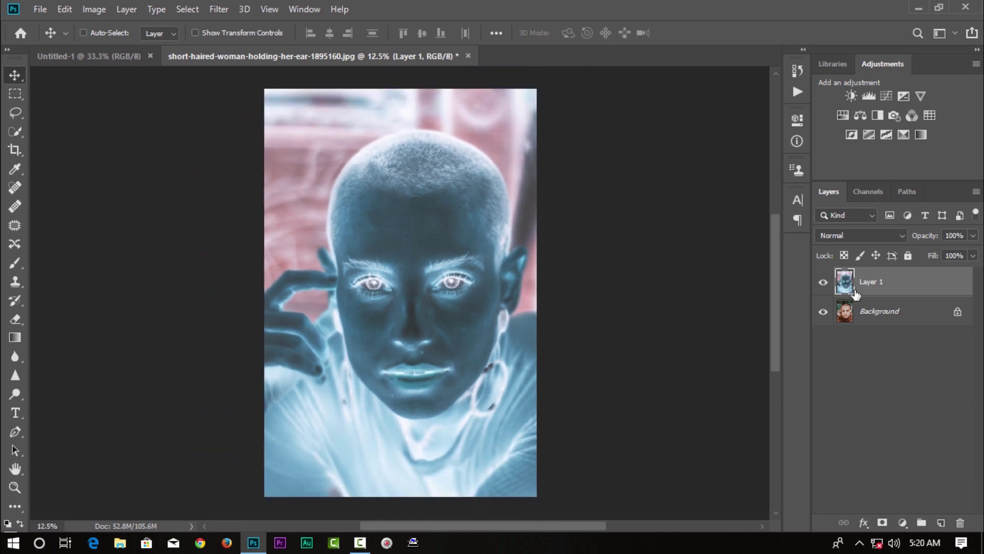
{"action": "key", "text": "ctrl+plus"}
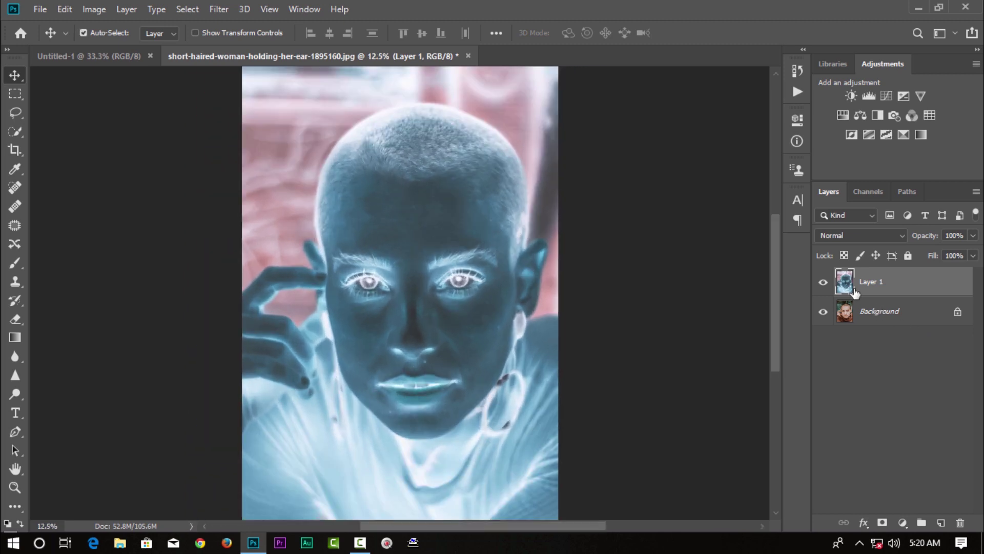
- Set Layer 1's blend mode to Vivid Light
{"action": "left_click", "coordinate": [840, 234]}
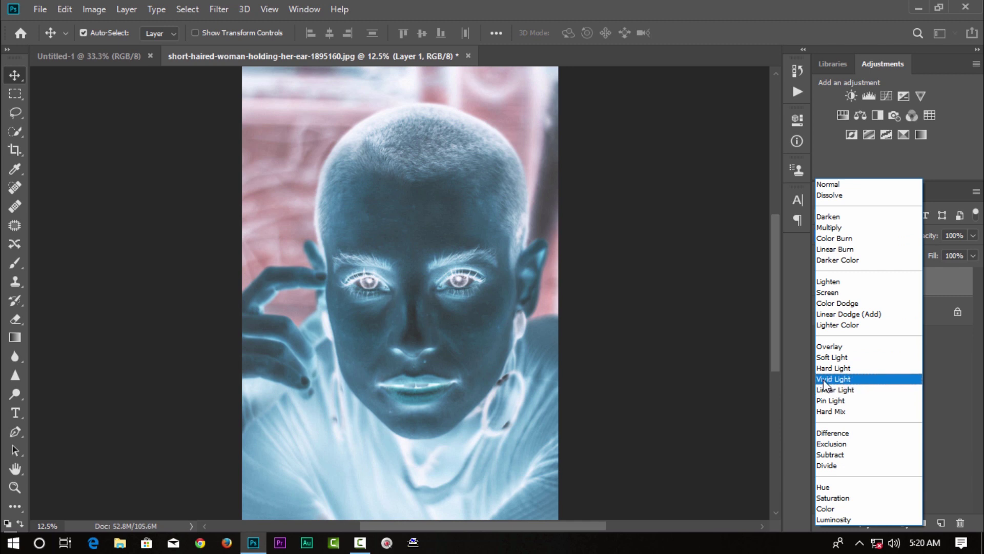
{"action": "left_click", "coordinate": [825, 378]}
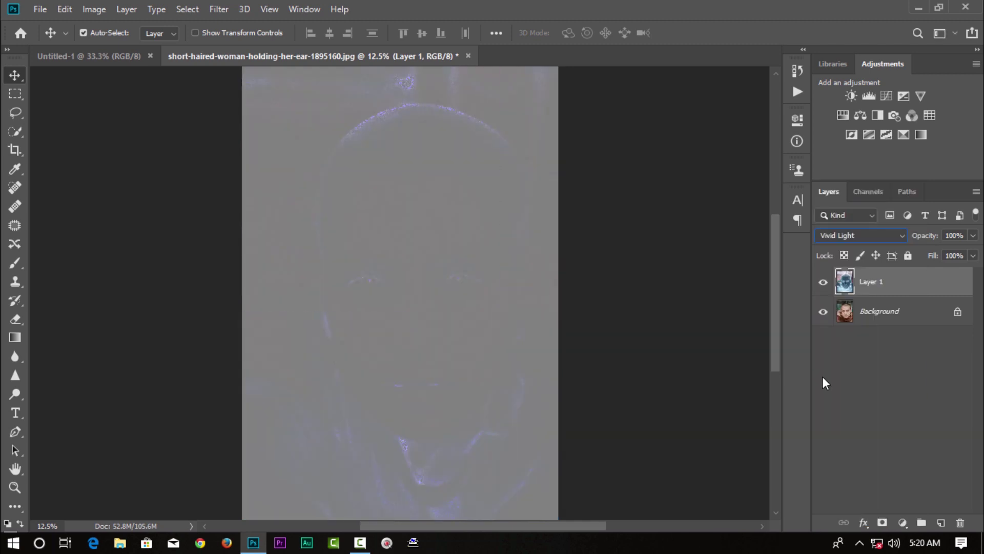
{"action": "left_click", "coordinate": [221, 9]}
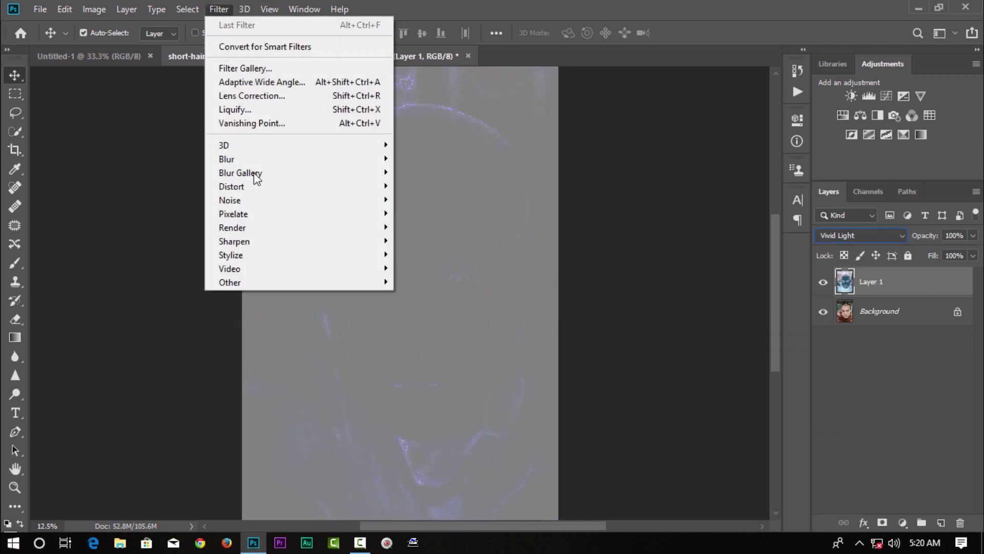
- Apply Filter > Other > High Pass to Layer 1 with a 24-pixel radius
{"action": "mouse_move", "coordinate": [251, 283]}
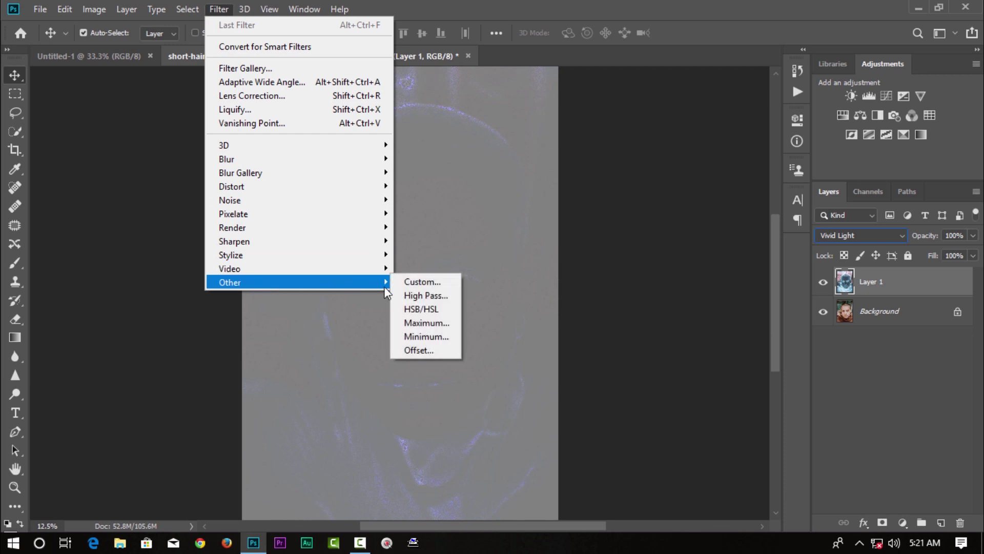
{"action": "left_click", "coordinate": [432, 296]}
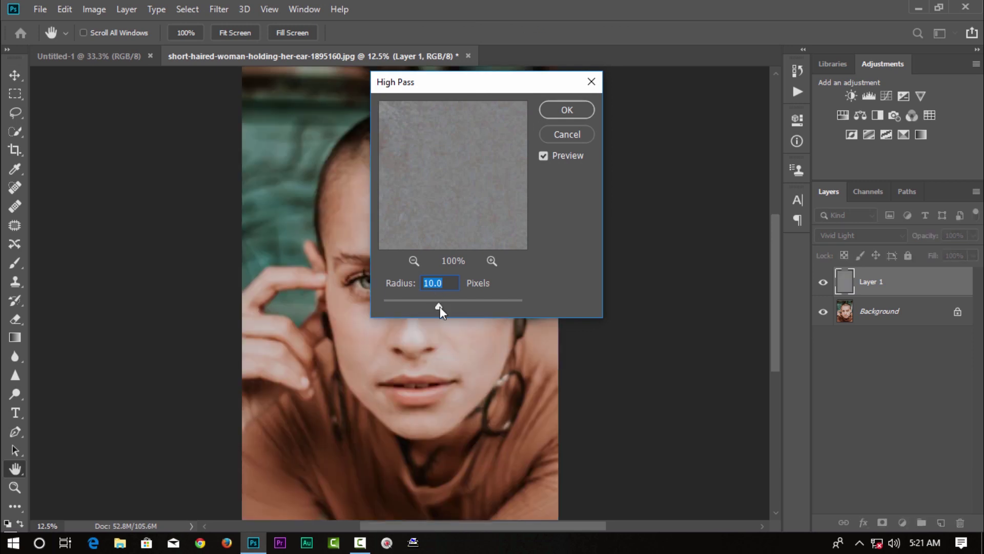
{"action": "left_click_drag", "start_coordinate": [451, 309], "coordinate": [446, 309]}
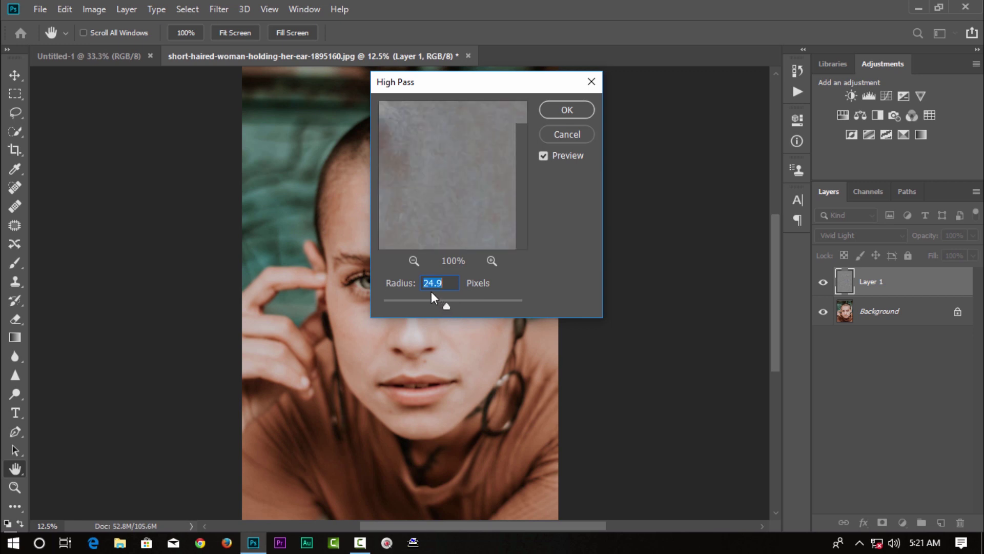
{"action": "type", "text": "24"}
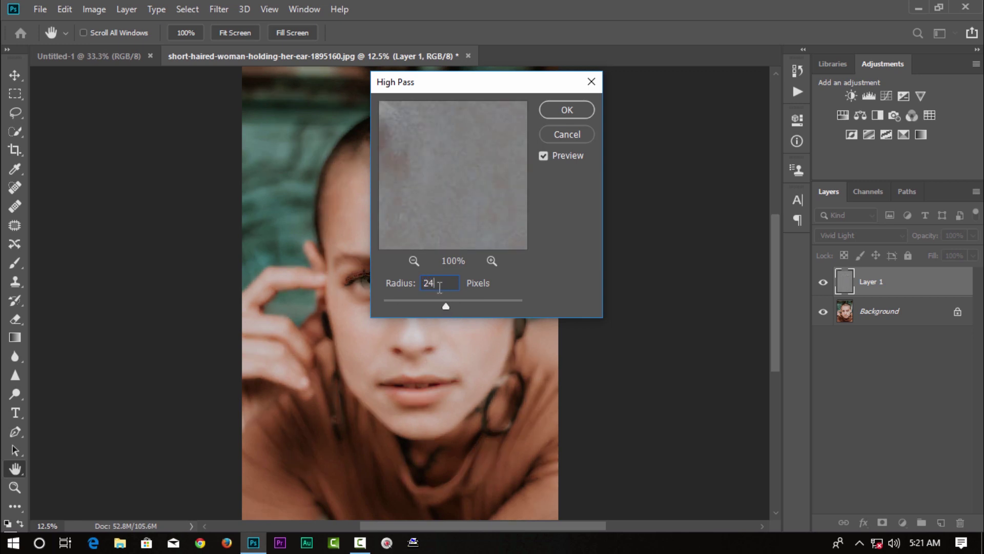
{"action": "key", "text": "Return"}
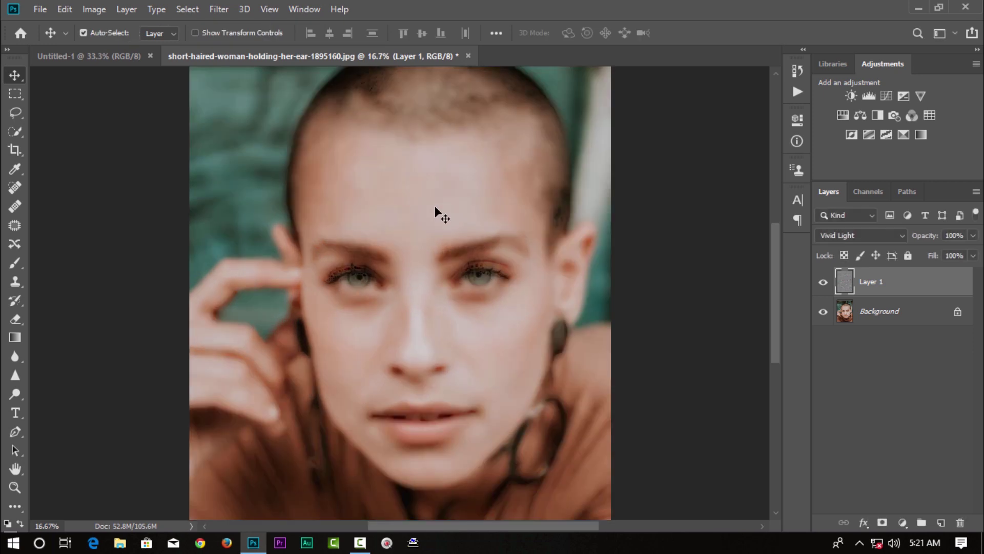
{"action": "key", "text": "ctrl+minus"}
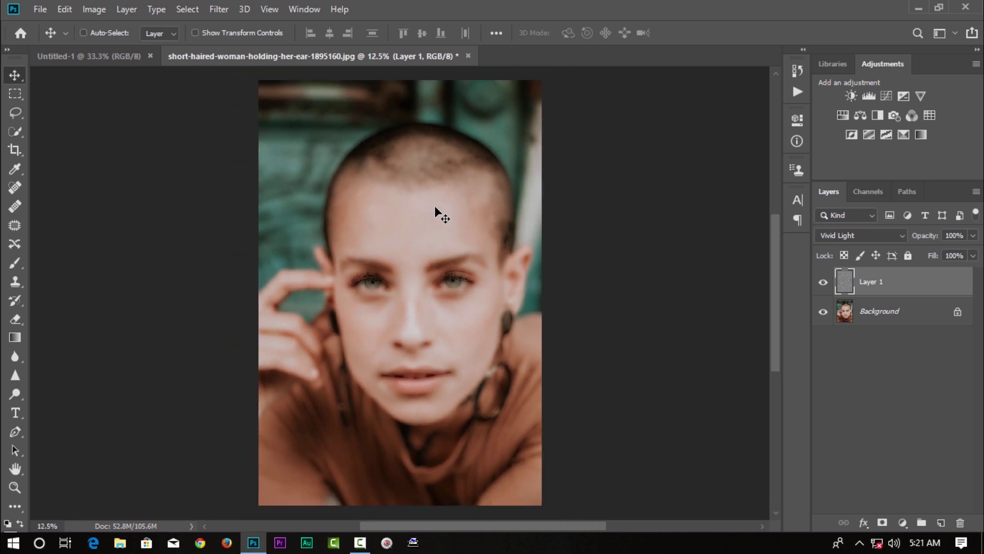
- Apply a Gaussian Blur of about 3.5 pixels radius to Layer 1
{"action": "left_click", "coordinate": [216, 10]}
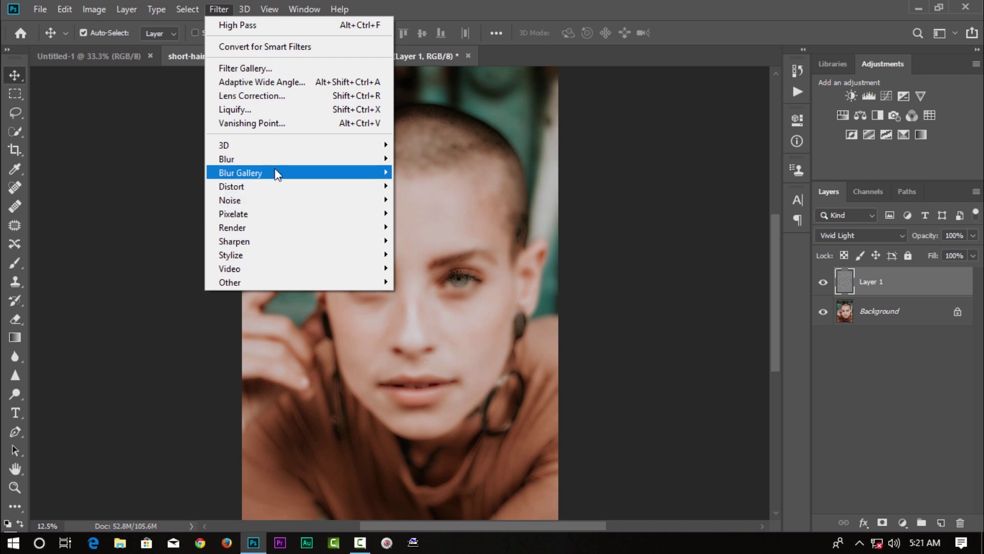
{"action": "mouse_move", "coordinate": [277, 159]}
{"action": "left_click", "coordinate": [426, 214]}
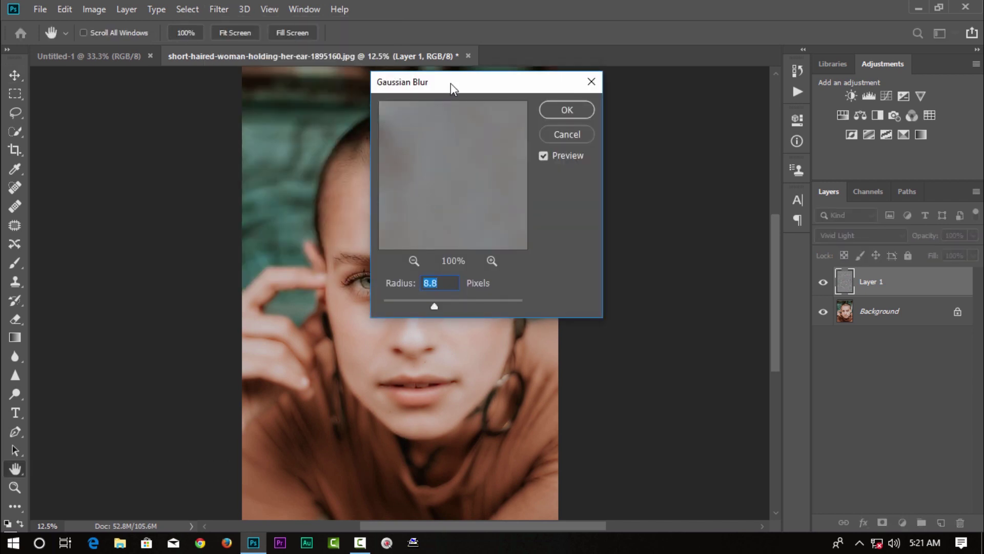
{"action": "left_click_drag", "start_coordinate": [451, 83], "coordinate": [588, 113]}
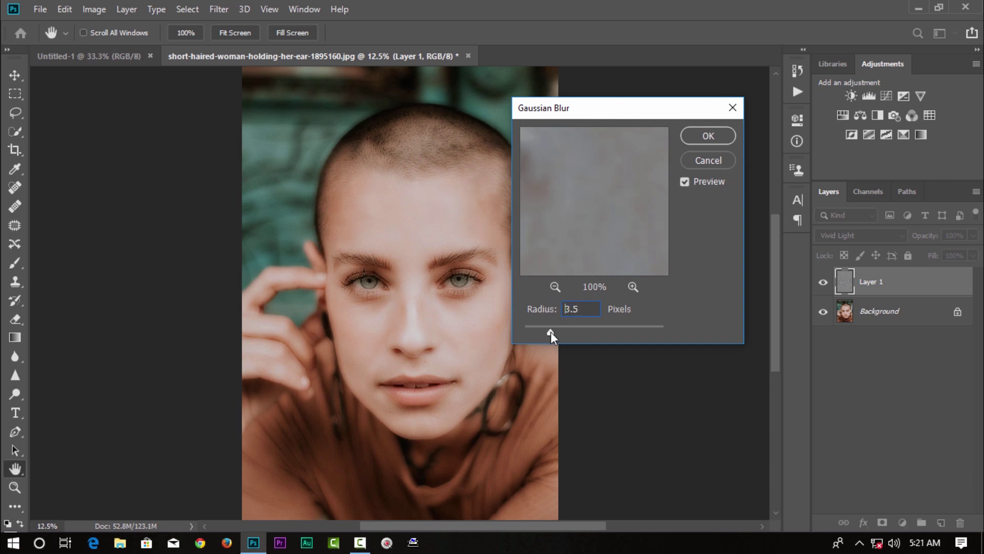
{"action": "left_click_drag", "start_coordinate": [551, 331], "coordinate": [557, 334]}
{"action": "left_click_drag", "start_coordinate": [551, 332], "coordinate": [554, 333]}
{"action": "left_click", "coordinate": [706, 136]}
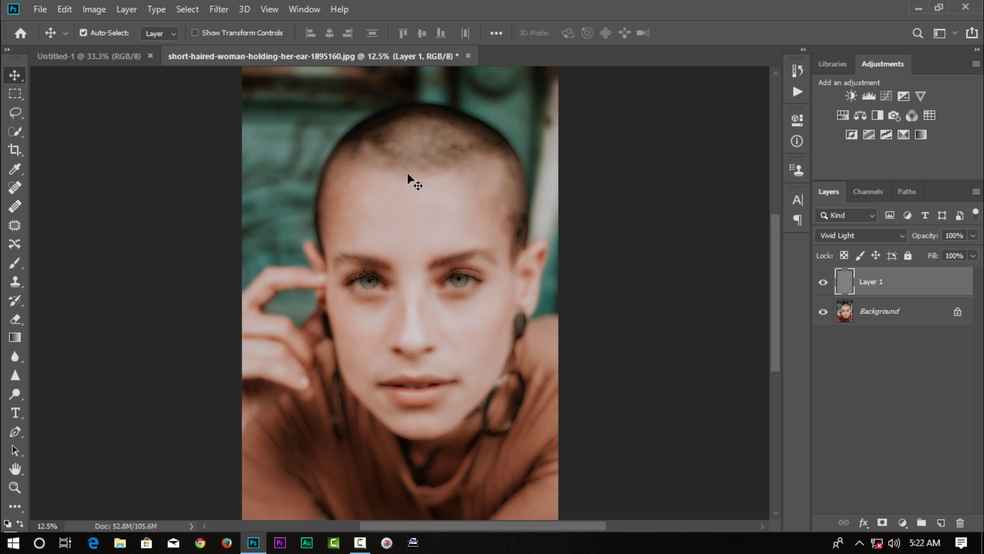
- Add a layer mask to Layer 1, invert it to black, and pick the Brush tool
{"action": "key", "text": "ctrl"}
{"action": "left_click_drag", "start_coordinate": [407, 172], "coordinate": [408, 175]}
{"action": "key", "text": "ctrl+minus"}
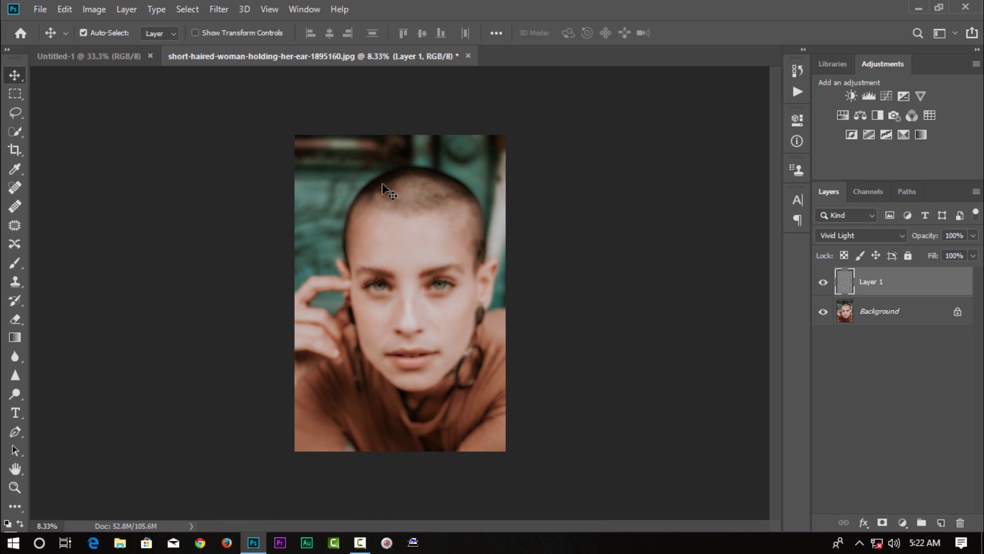
{"action": "key", "text": "ctrl+plus"}
{"action": "key", "text": "ctrl+plus"}
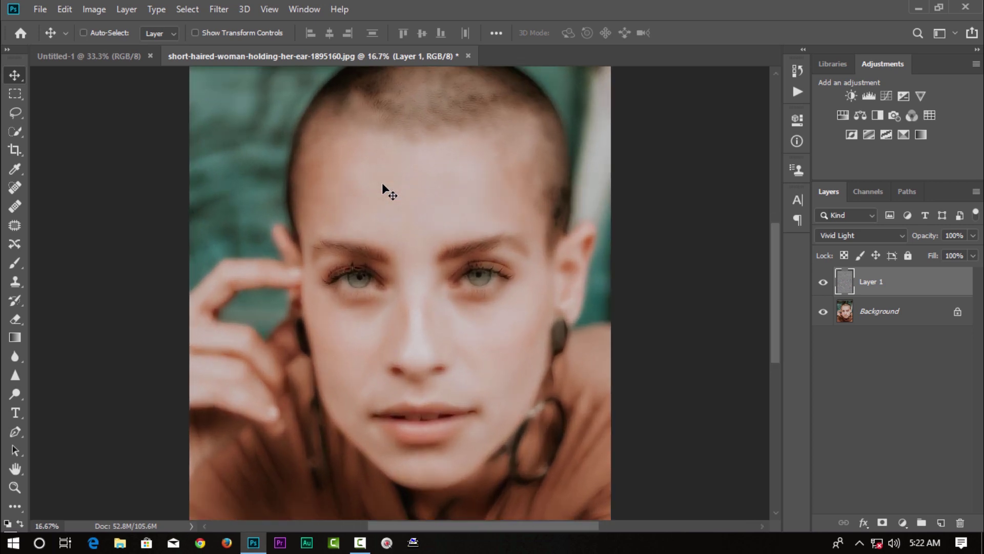
{"action": "key", "text": "ctrl+minus"}
{"action": "key", "text": "ctrl+minus"}
{"action": "key", "text": "ctrl+plus"}
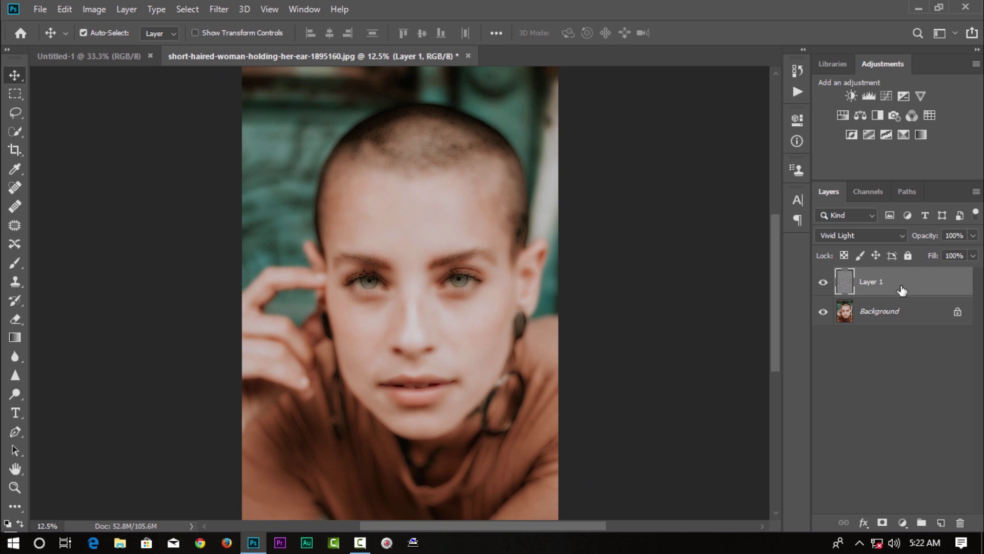
{"action": "left_click", "coordinate": [882, 522]}
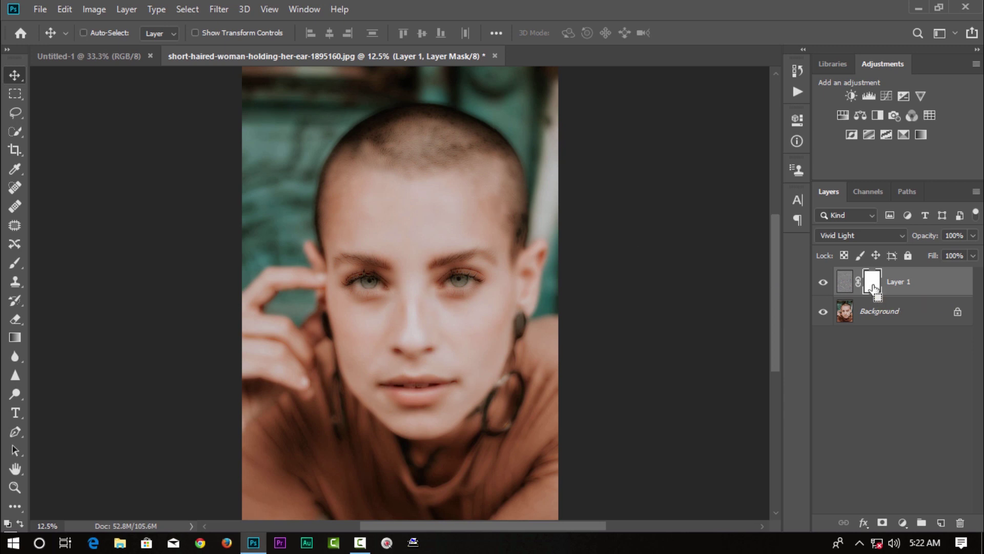
{"action": "key", "text": "ctrl+i"}
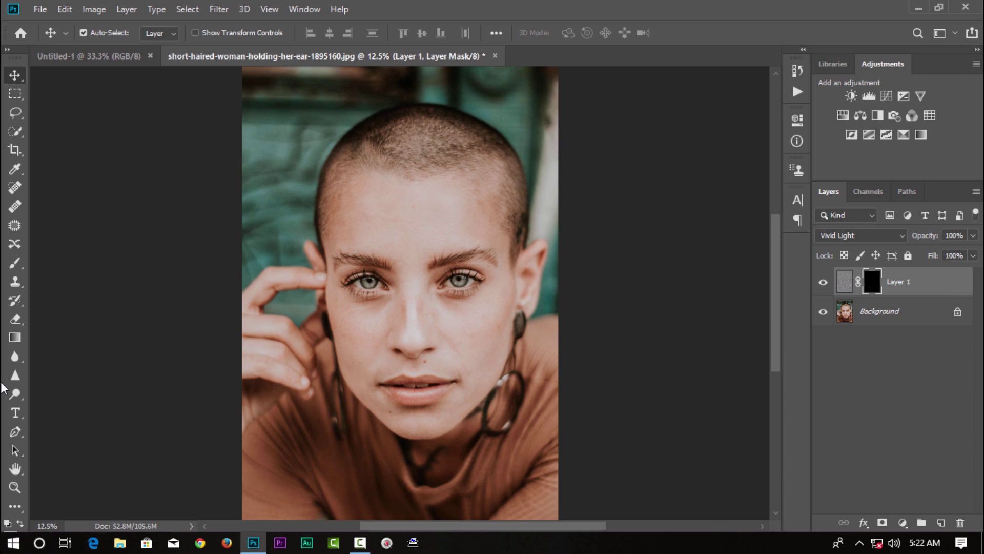
{"action": "left_click", "coordinate": [14, 264]}
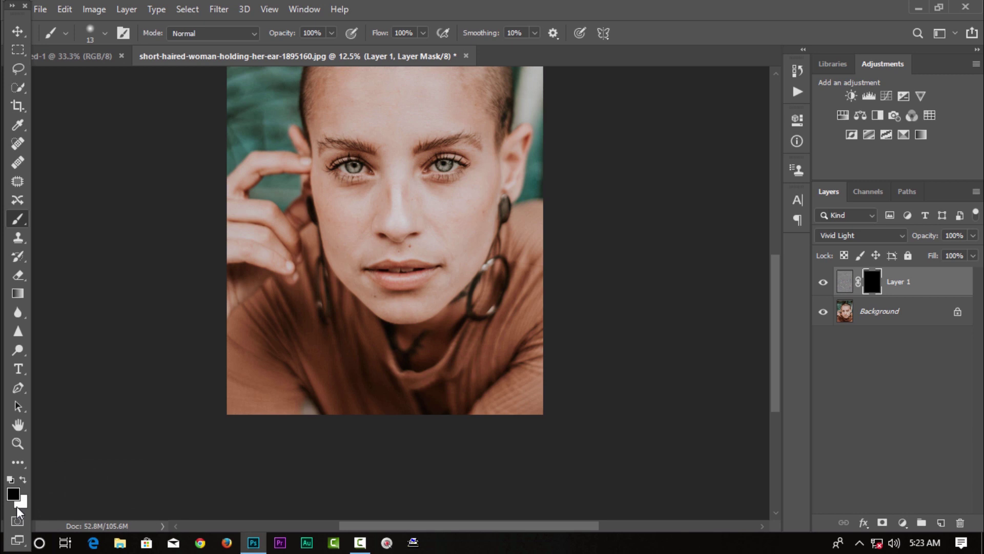
- Paint white at brush size 175 over cheek and eye, then refill the mask black
{"action": "key", "text": "x"}
{"action": "key", "text": "x"}
{"action": "key", "text": "bracketright"}
{"action": "key", "text": "bracketright"}
{"action": "key", "text": "bracketright"}
{"action": "key", "text": "bracketright"}
{"action": "key", "text": "bracketright"}
{"action": "key", "text": "bracketright"}
{"action": "key", "text": "bracketright"}
{"action": "key", "text": "bracketright"}
{"action": "key", "text": "bracketright"}
{"action": "key", "text": "bracketright"}
{"action": "key", "text": "bracketright"}
{"action": "key", "text": "bracketright"}
{"action": "key", "text": "bracketright"}
{"action": "key", "text": "bracketright"}
{"action": "key", "text": "bracketright"}
{"action": "key", "text": "bracketright"}
{"action": "key", "text": "bracketright"}
{"action": "mouse_move", "coordinate": [503, 156]}
{"action": "left_mouse_down"}
{"action": "mouse_move", "coordinate": [489, 192]}
{"action": "mouse_move", "coordinate": [422, 202]}
{"action": "mouse_move", "coordinate": [483, 198]}
{"action": "mouse_move", "coordinate": [413, 241]}
{"action": "mouse_move", "coordinate": [461, 223]}
{"action": "mouse_move", "coordinate": [438, 237]}
{"action": "mouse_move", "coordinate": [413, 283]}
{"action": "mouse_move", "coordinate": [455, 336]}
{"action": "left_mouse_up"}
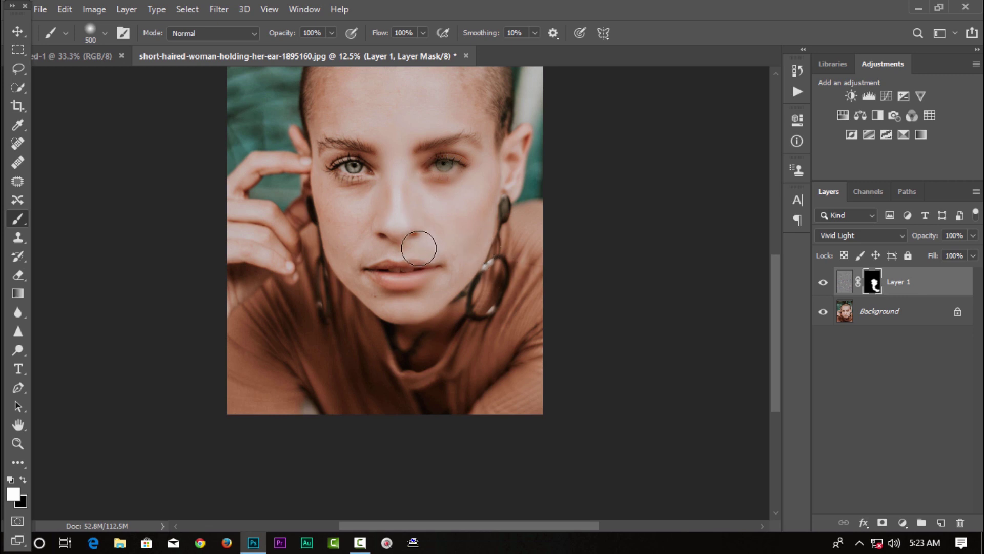
{"action": "key", "text": "ctrl+BackSpace"}
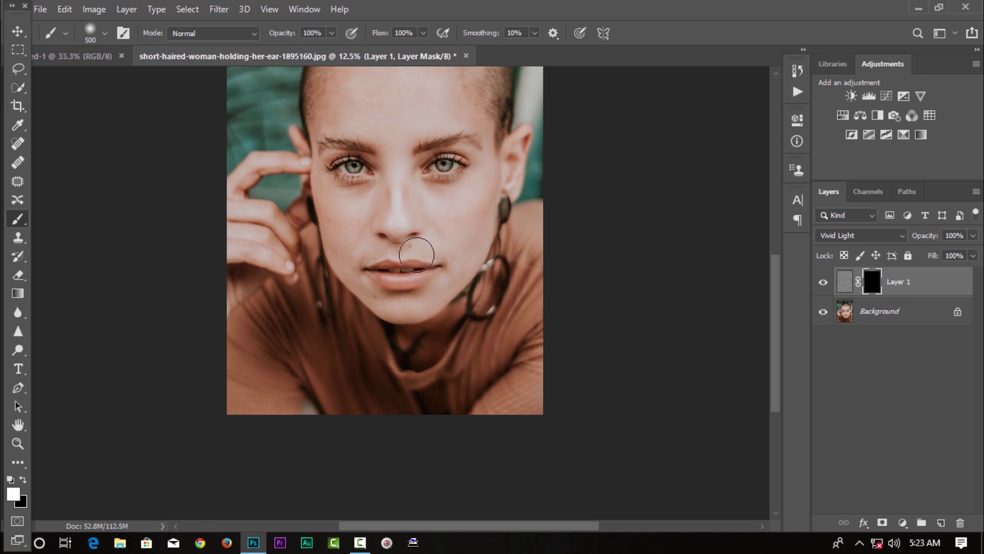
- Paint white across the forehead with a smaller brush to reveal the softening
{"action": "left_click_drag", "start_coordinate": [864, 294], "coordinate": [831, 314]}
{"action": "key", "text": "ctrl+plus"}
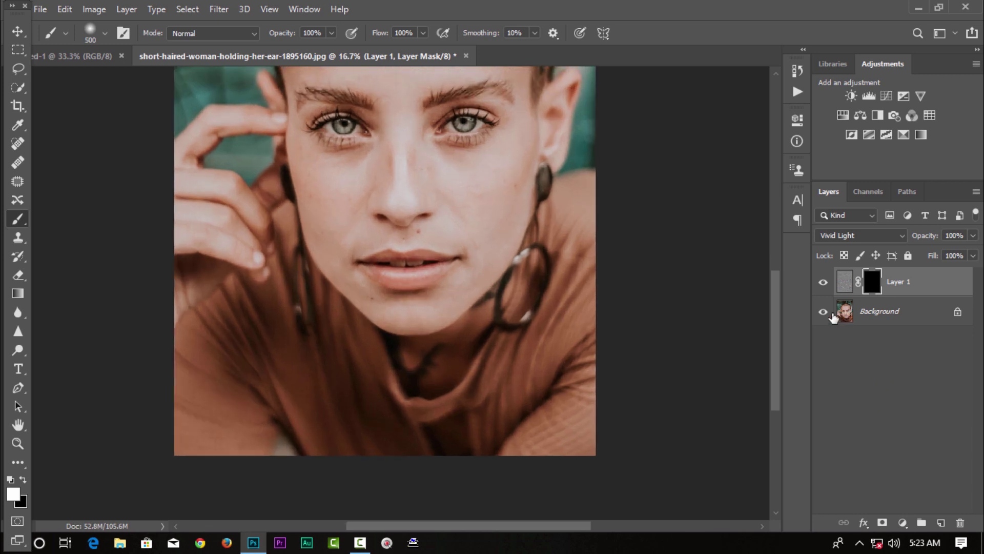
{"action": "scroll", "coordinate": [554, 226], "scroll_direction": "up", "scroll_amount": 5}
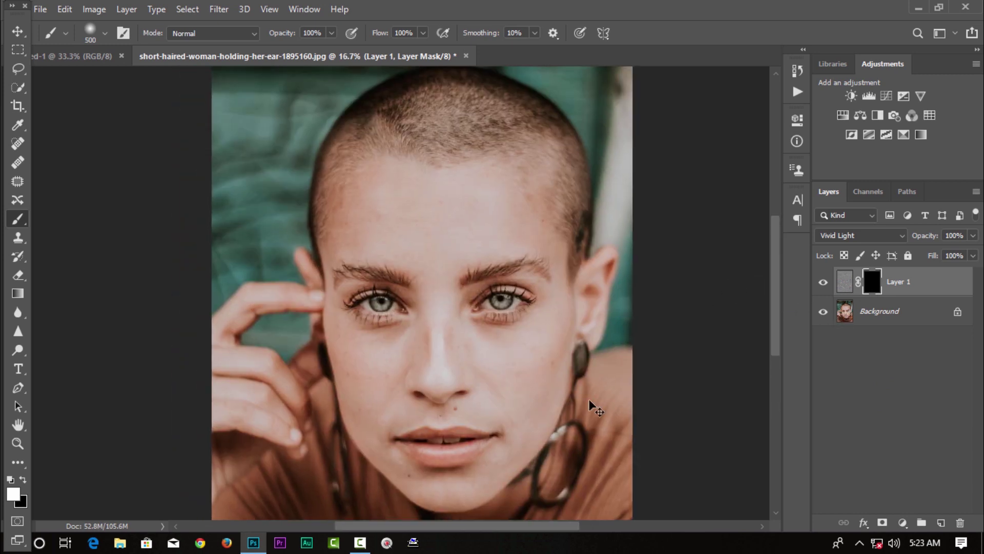
{"action": "key", "text": "ctrl+minus"}
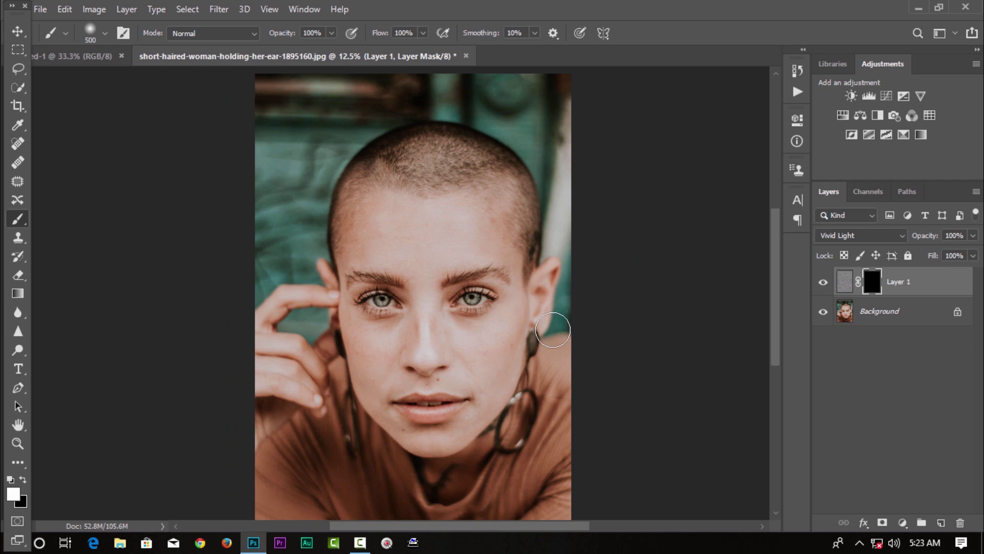
{"action": "key", "text": "ctrl+plus"}
{"action": "key", "text": "ctrl+plus"}
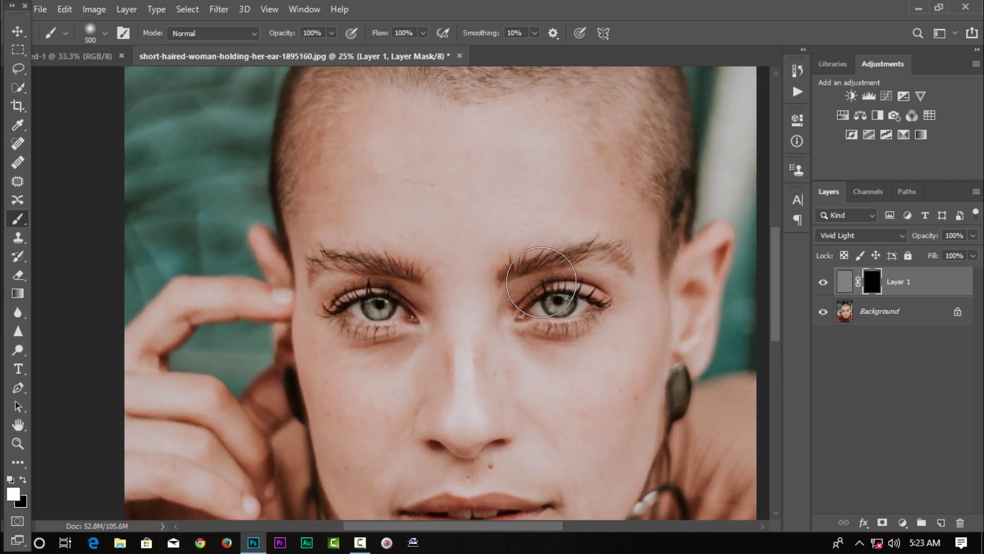
{"action": "left_click_drag", "start_coordinate": [439, 235], "coordinate": [431, 257]}
{"action": "key", "text": "ctrl+minus"}
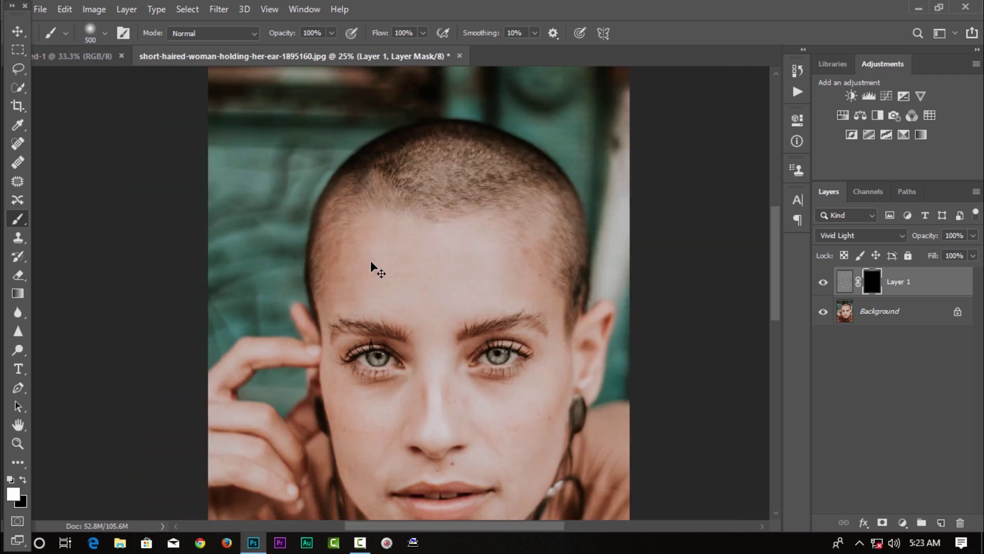
{"action": "key", "text": "ctrl+plus"}
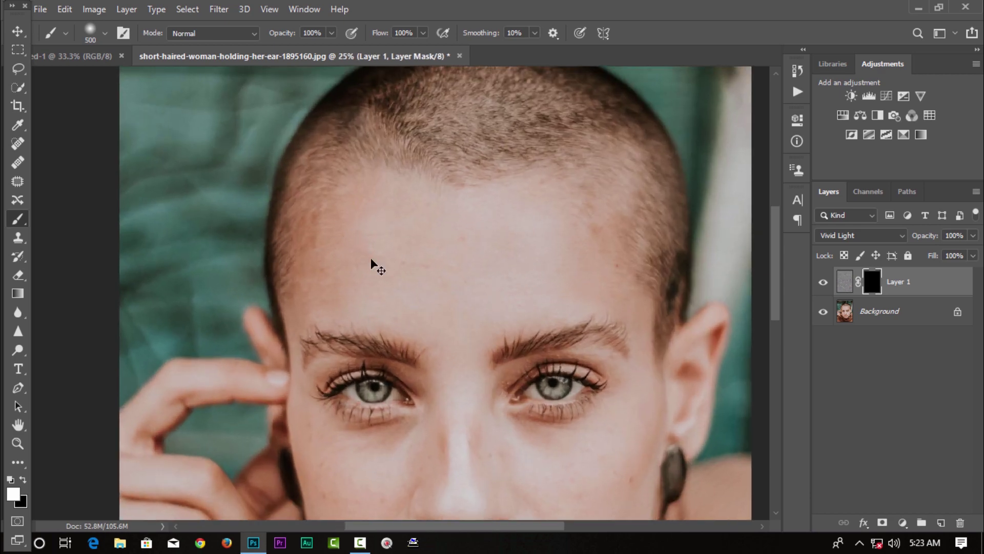
{"action": "key", "text": "ctrl+minus"}
{"action": "key", "text": "ctrl+minus"}
{"action": "key", "text": "ctrl+plus"}
{"action": "key", "text": "ctrl+plus"}
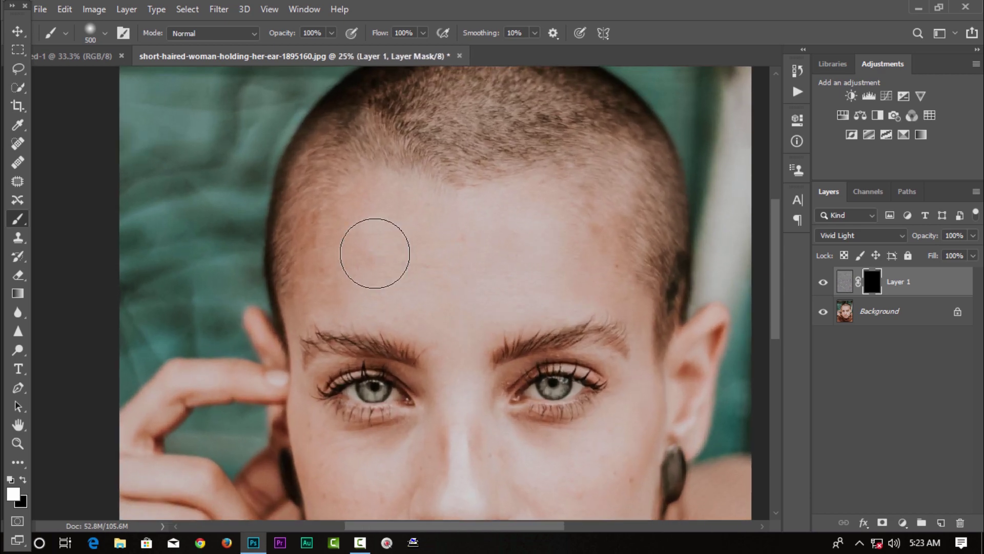
{"action": "key", "text": "ctrl+plus"}
{"action": "key", "text": "bracketleft"}
{"action": "key", "text": "bracketleft"}
{"action": "key", "text": "bracketleft"}
{"action": "key", "text": "bracketleft"}
{"action": "mouse_move", "coordinate": [398, 165]}
{"action": "left_mouse_down"}
{"action": "mouse_move", "coordinate": [483, 178]}
{"action": "mouse_move", "coordinate": [588, 169]}
{"action": "left_mouse_up"}
- Reveal the softening on the skin under the eyes with a smaller brush
{"action": "left_click_drag", "start_coordinate": [542, 401], "coordinate": [559, 260]}
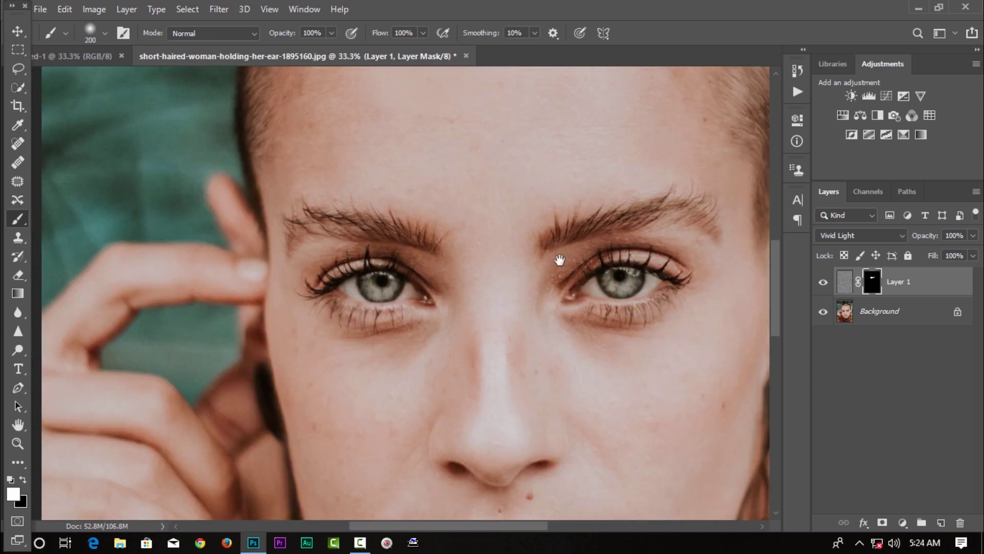
{"action": "scroll", "coordinate": [514, 275], "scroll_direction": "down", "scroll_amount": 3}
{"action": "scroll", "coordinate": [402, 165], "scroll_direction": "up", "scroll_amount": 4}
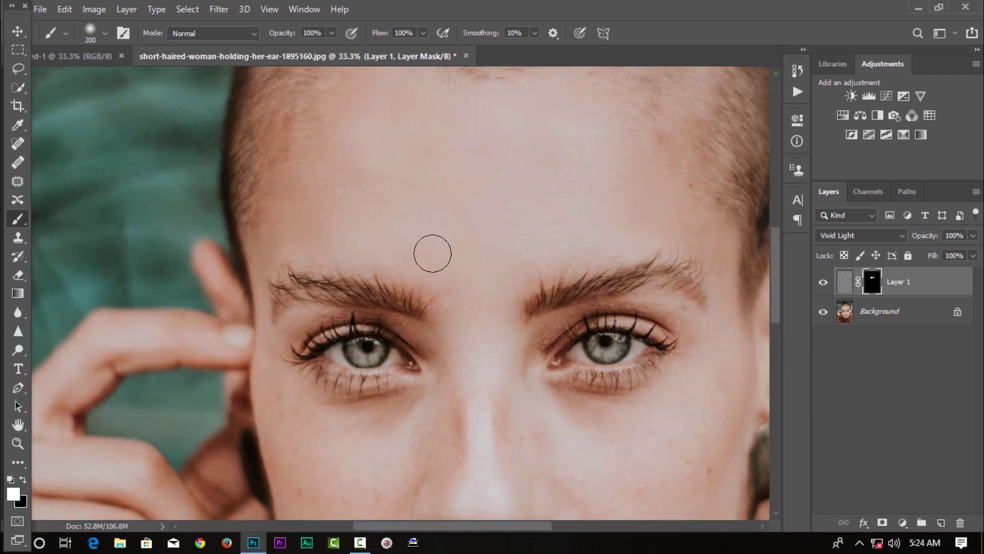
{"action": "key", "text": "bracketleft"}
{"action": "mouse_move", "coordinate": [433, 345]}
{"action": "left_mouse_down"}
{"action": "mouse_move", "coordinate": [269, 334]}
{"action": "mouse_move", "coordinate": [290, 390]}
{"action": "mouse_move", "coordinate": [475, 378]}
{"action": "left_mouse_up"}
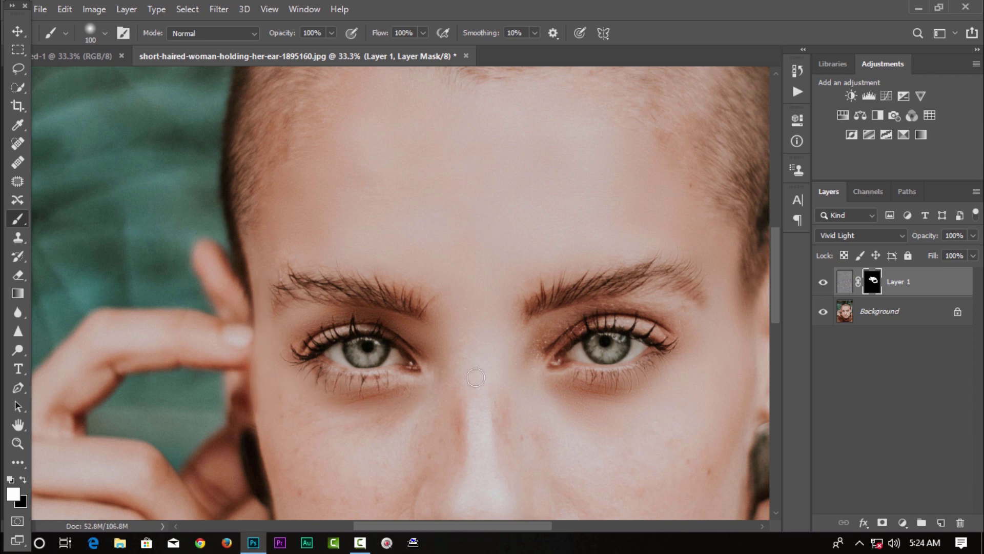
- Paint white over the lower face and remaining facial skin, adjusting brush size
{"action": "scroll", "coordinate": [475, 377], "scroll_direction": "down", "scroll_amount": 3}
{"action": "key", "text": "bracketright"}
{"action": "left_click_drag", "start_coordinate": [353, 297], "coordinate": [380, 332]}
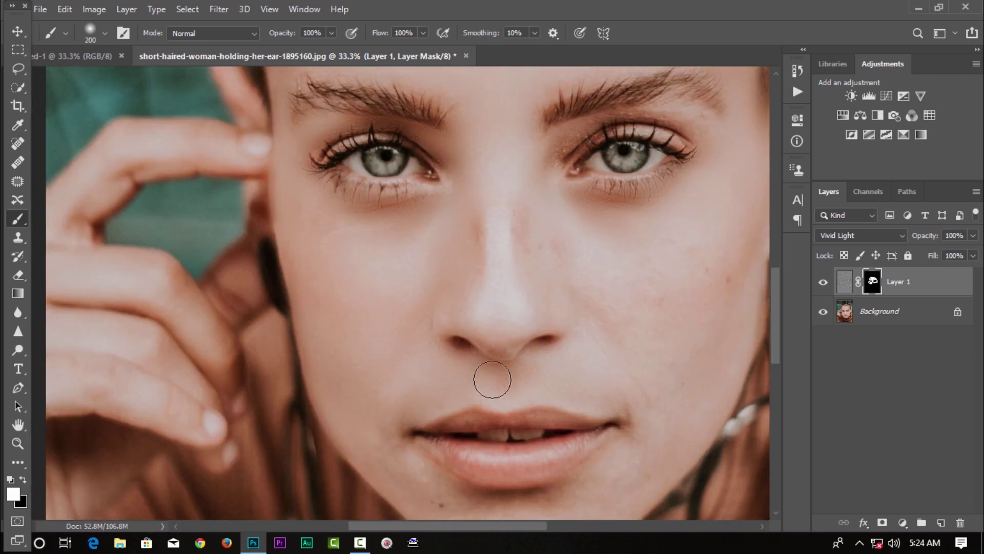
{"action": "scroll", "coordinate": [584, 215], "scroll_direction": "down", "scroll_amount": 5}
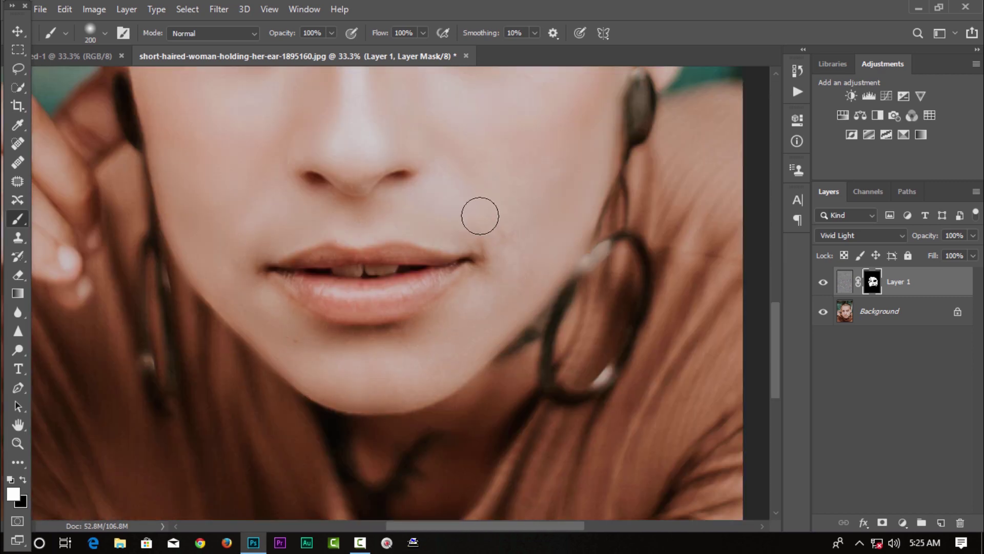
{"action": "scroll", "coordinate": [261, 202], "scroll_direction": "up", "scroll_amount": 8}
{"action": "key", "text": "bracketleft"}
{"action": "key", "text": "bracketleft"}
{"action": "key", "text": "bracketleft"}
{"action": "scroll", "coordinate": [468, 299], "scroll_direction": "down", "scroll_amount": 5}
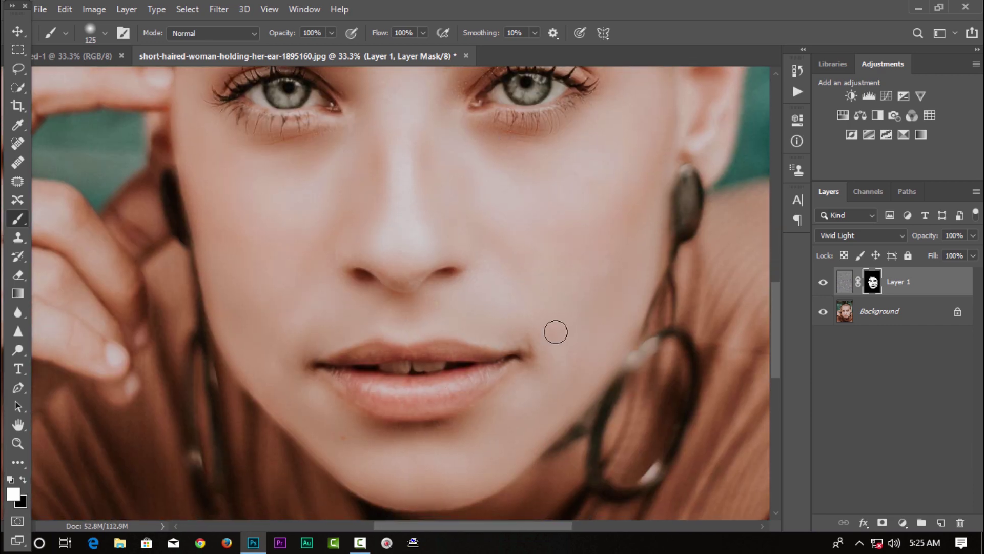
{"action": "scroll", "coordinate": [587, 325], "scroll_direction": "up", "scroll_amount": 6}
{"action": "scroll", "coordinate": [437, 229], "scroll_direction": "down", "scroll_amount": 2}
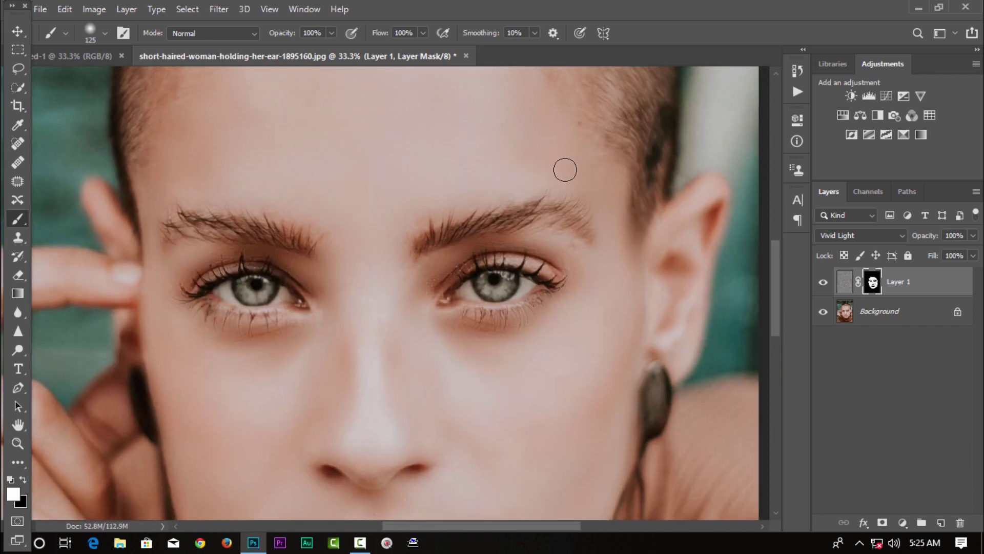
{"action": "scroll", "coordinate": [523, 287], "scroll_direction": "down", "scroll_amount": 4}
{"action": "scroll", "coordinate": [533, 461], "scroll_direction": "up", "scroll_amount": 1}
{"action": "scroll", "coordinate": [507, 461], "scroll_direction": "right", "scroll_amount": 1}
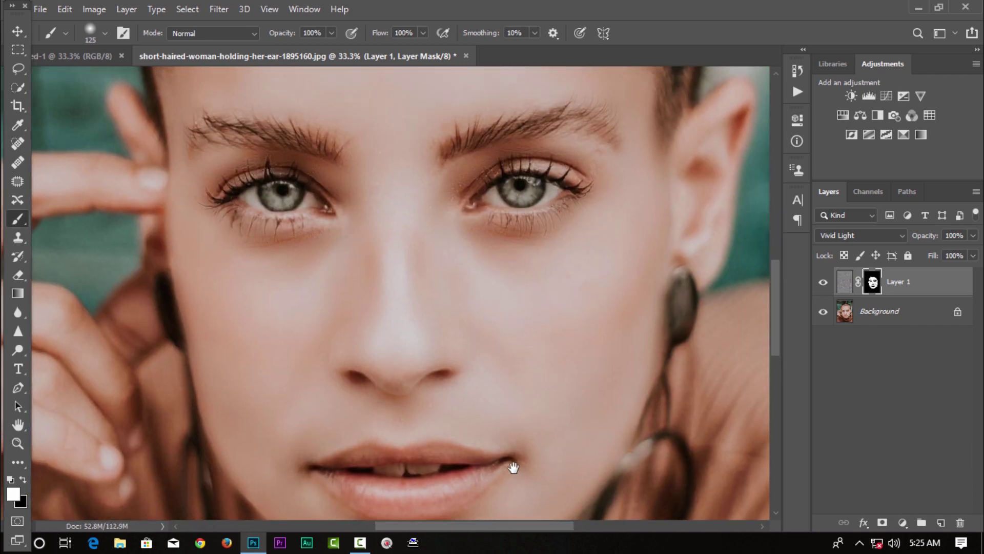
{"action": "left_click_drag", "start_coordinate": [512, 465], "coordinate": [523, 478]}
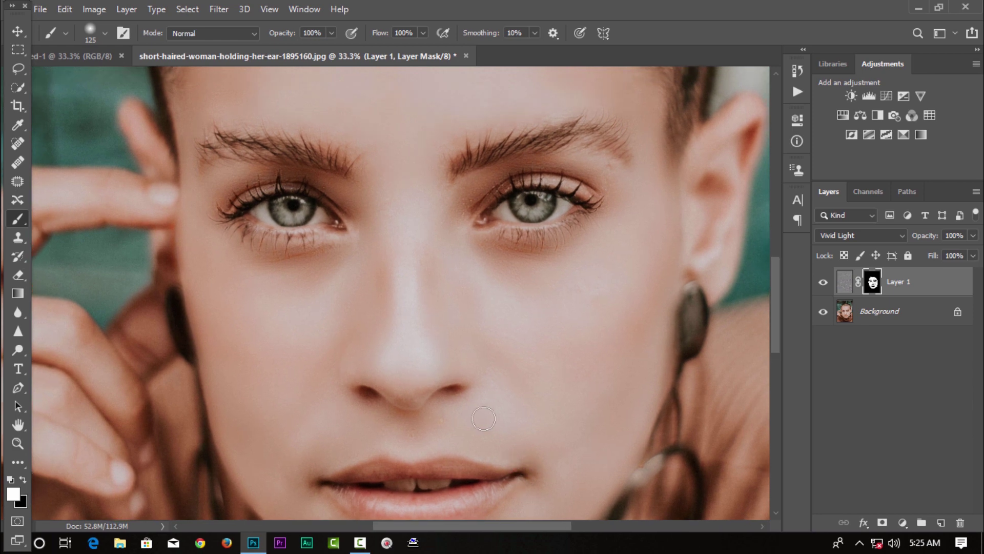
{"action": "key", "text": "ctrl+minus"}
{"action": "key", "text": "ctrl+minus"}
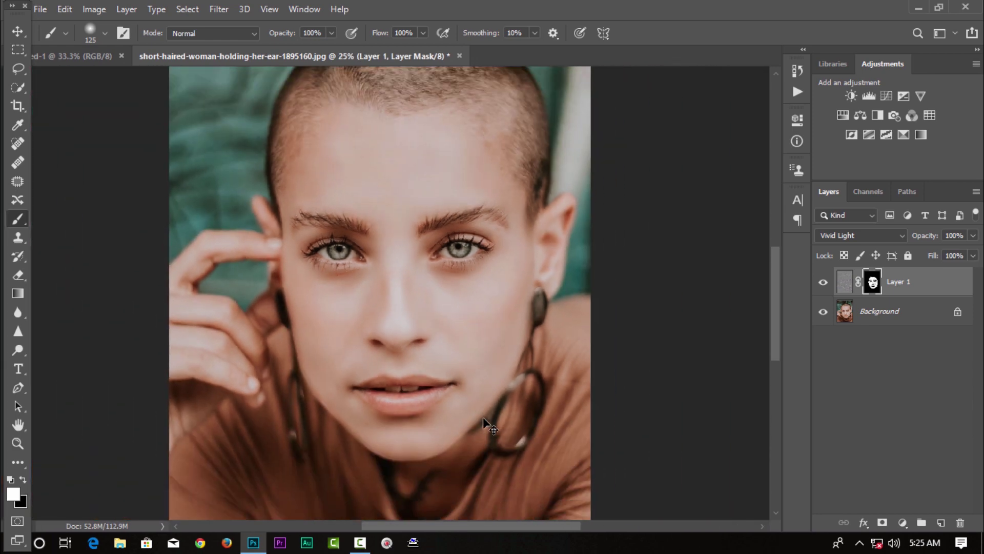
{"action": "key", "text": "ctrl+plus"}
{"action": "key", "text": "ctrl+plus"}
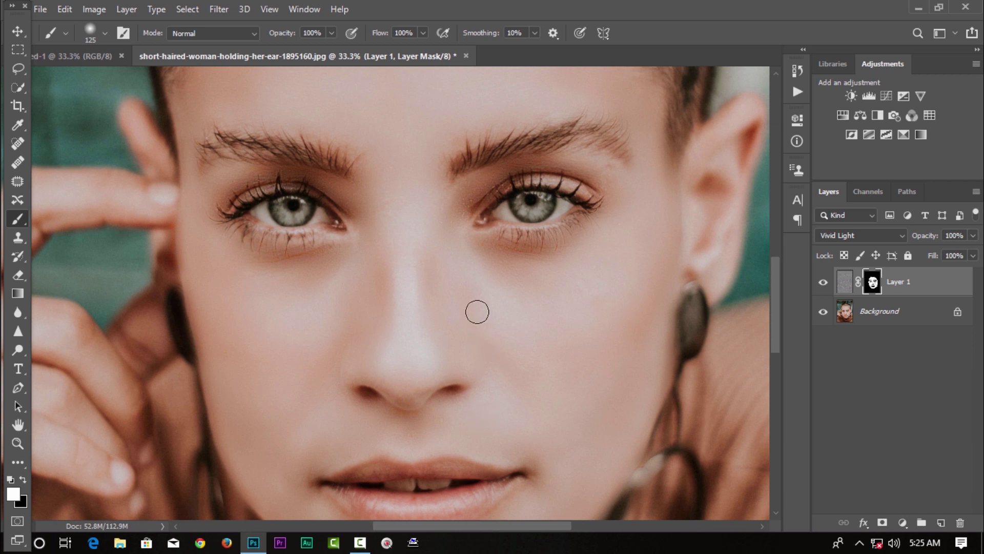
{"action": "left_click_drag", "start_coordinate": [398, 237], "coordinate": [669, 248]}
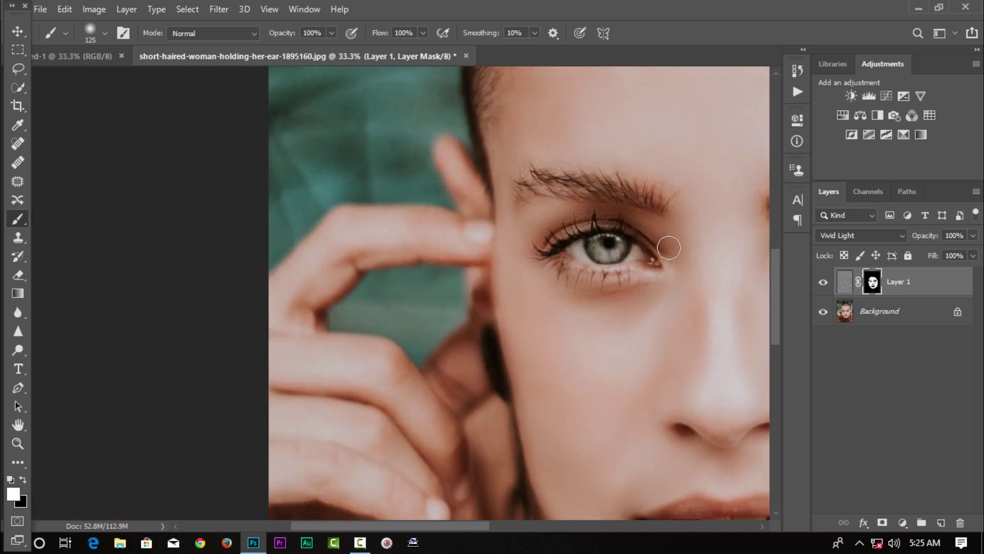
- Paint white on the cheek with a larger brush, then black over the finger by the ear
{"action": "key", "text": "bracketright"}
{"action": "key", "text": "bracketright"}
{"action": "key", "text": "bracketright"}
{"action": "key", "text": "bracketright"}
{"action": "key", "text": "bracketright"}
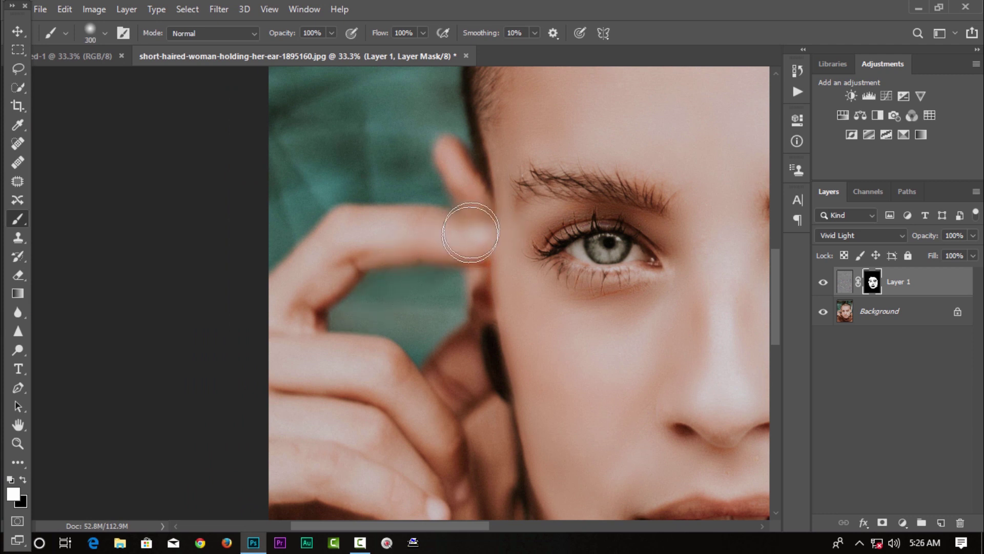
{"action": "left_click", "coordinate": [692, 308]}
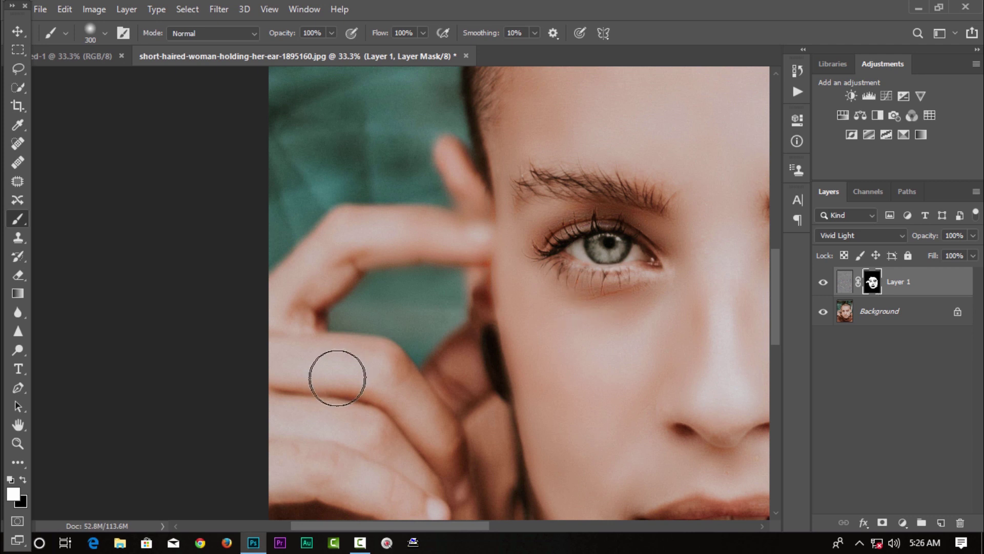
{"action": "key", "text": "x"}
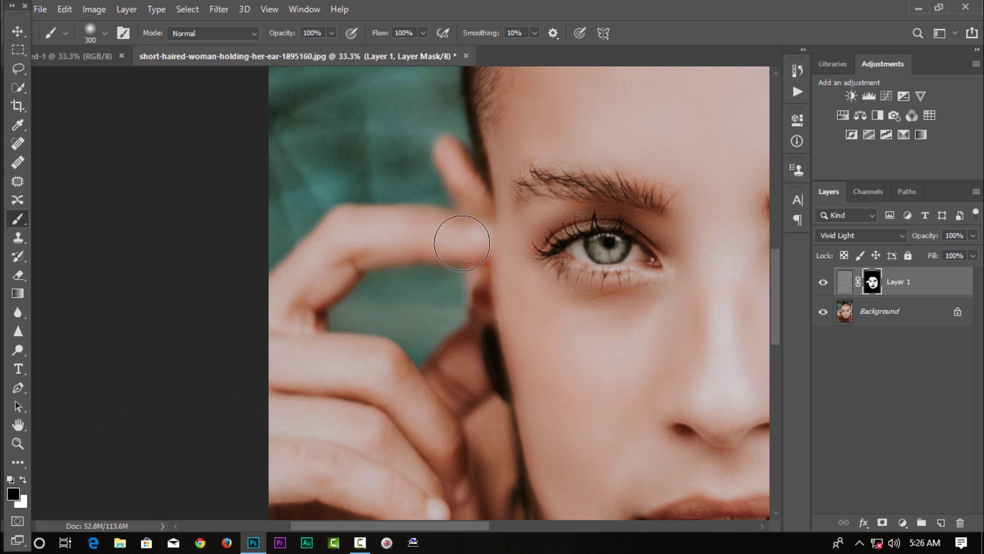
{"action": "mouse_move", "coordinate": [467, 233]}
{"action": "left_mouse_down"}
{"action": "mouse_move", "coordinate": [453, 281]}
{"action": "mouse_move", "coordinate": [450, 215]}
{"action": "mouse_move", "coordinate": [428, 284]}
{"action": "mouse_move", "coordinate": [390, 264]}
{"action": "mouse_move", "coordinate": [455, 266]}
{"action": "mouse_move", "coordinate": [437, 248]}
{"action": "mouse_move", "coordinate": [456, 360]}
{"action": "mouse_move", "coordinate": [437, 249]}
{"action": "mouse_move", "coordinate": [388, 268]}
{"action": "mouse_move", "coordinate": [386, 305]}
{"action": "mouse_move", "coordinate": [379, 294]}
{"action": "mouse_move", "coordinate": [406, 267]}
{"action": "mouse_move", "coordinate": [443, 352]}
{"action": "mouse_move", "coordinate": [397, 302]}
{"action": "left_mouse_up"}
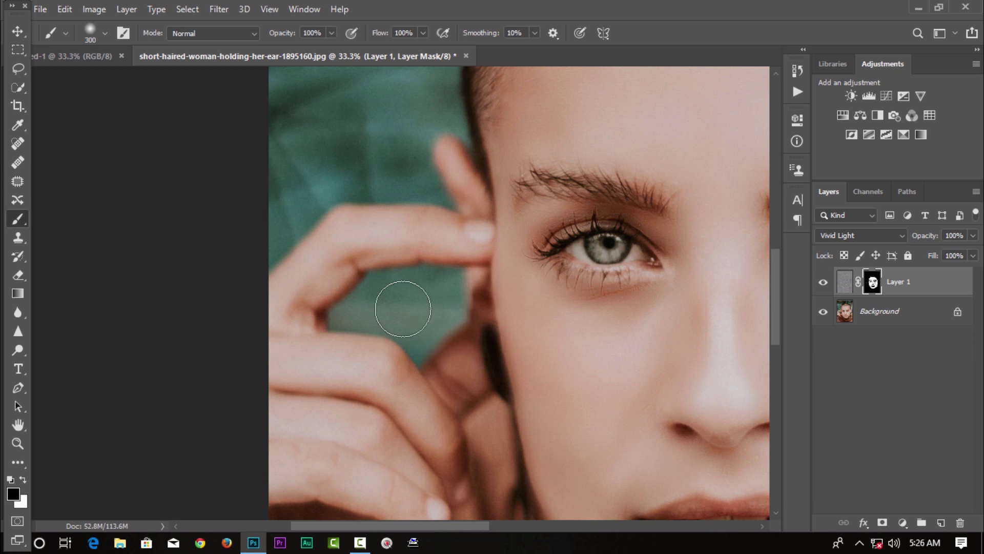
{"action": "key", "text": "x"}
{"action": "scroll", "coordinate": [481, 319], "scroll_direction": "down", "scroll_amount": 5}
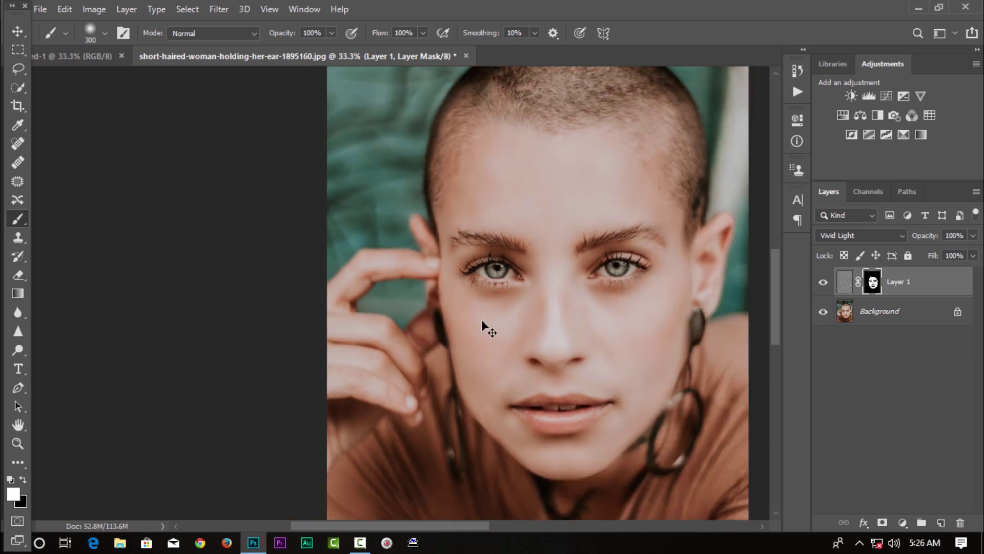
{"action": "scroll", "coordinate": [481, 319], "scroll_direction": "up", "scroll_amount": 1}
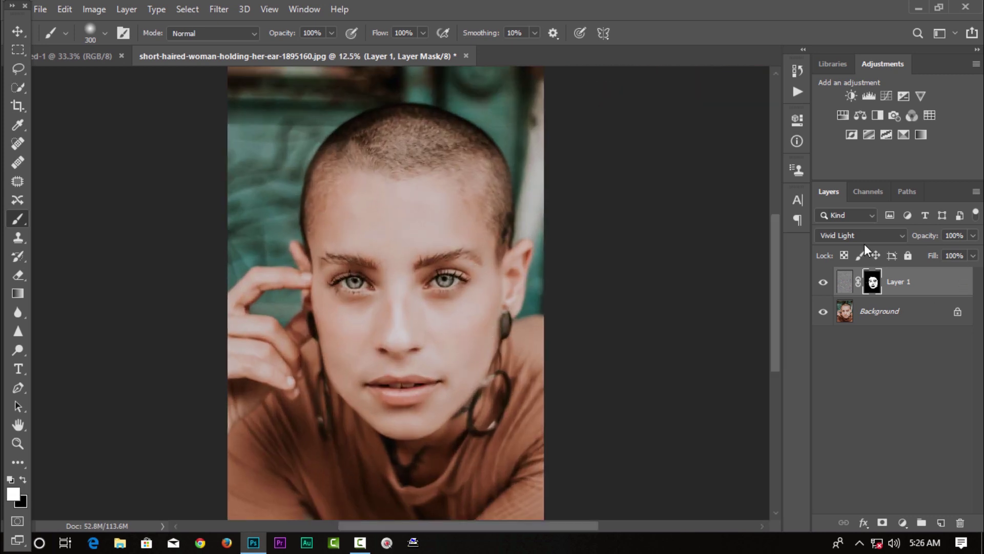
- Show Layer 1 again to compare, duplicate it, then undo the duplicate
{"action": "left_click", "coordinate": [821, 282]}
{"action": "key", "text": "ctrl+j"}
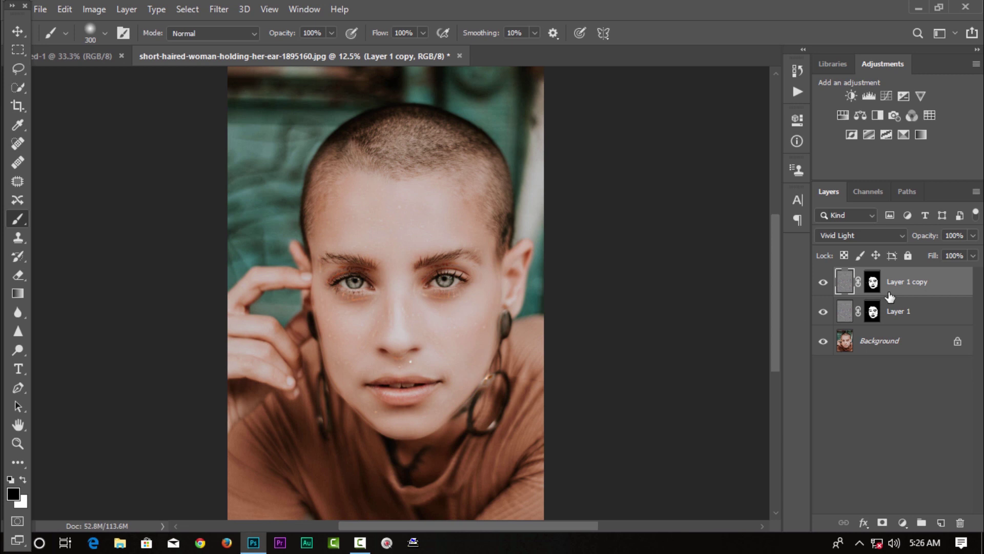
{"action": "key", "text": "ctrl+z"}
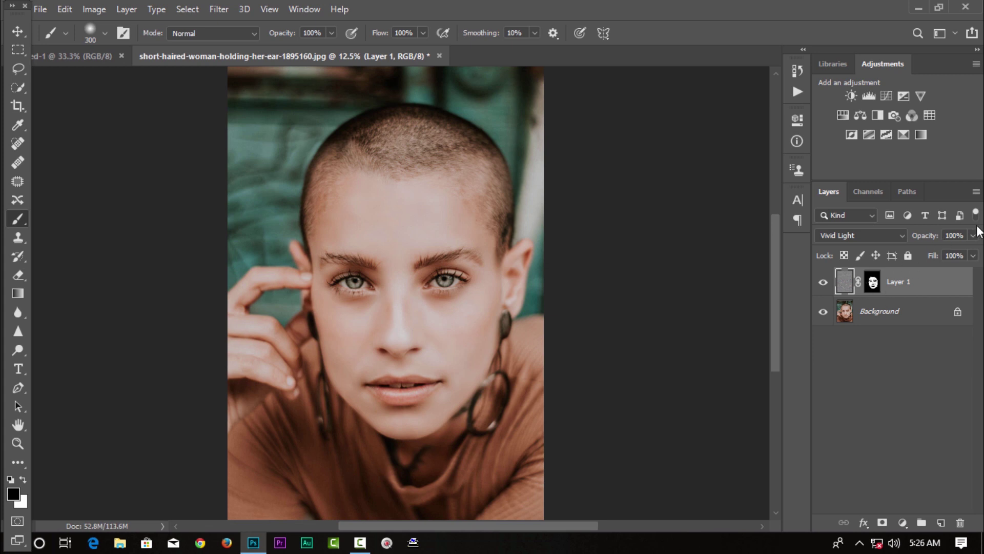
- Lower Layer 1's opacity to 72% and merge it down into the Background
{"action": "left_click", "coordinate": [973, 255]}
{"action": "left_click_drag", "start_coordinate": [958, 253], "coordinate": [955, 254]}
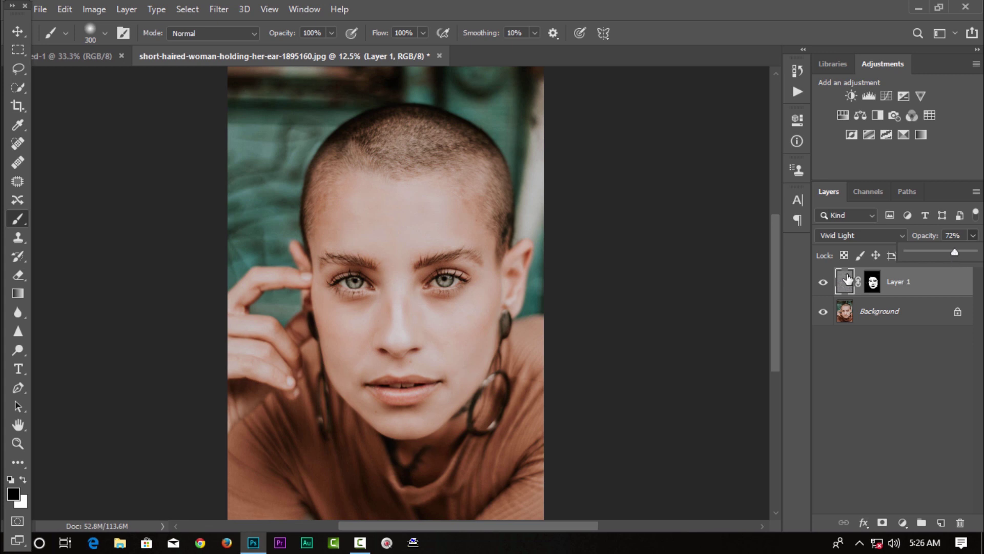
{"action": "left_click", "coordinate": [823, 283]}
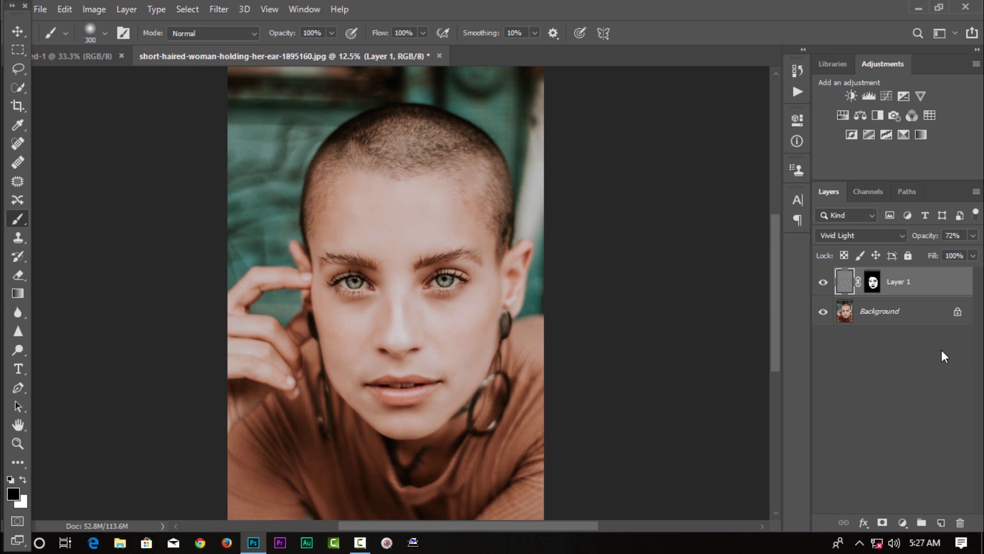
{"action": "key", "text": "ctrl+e"}
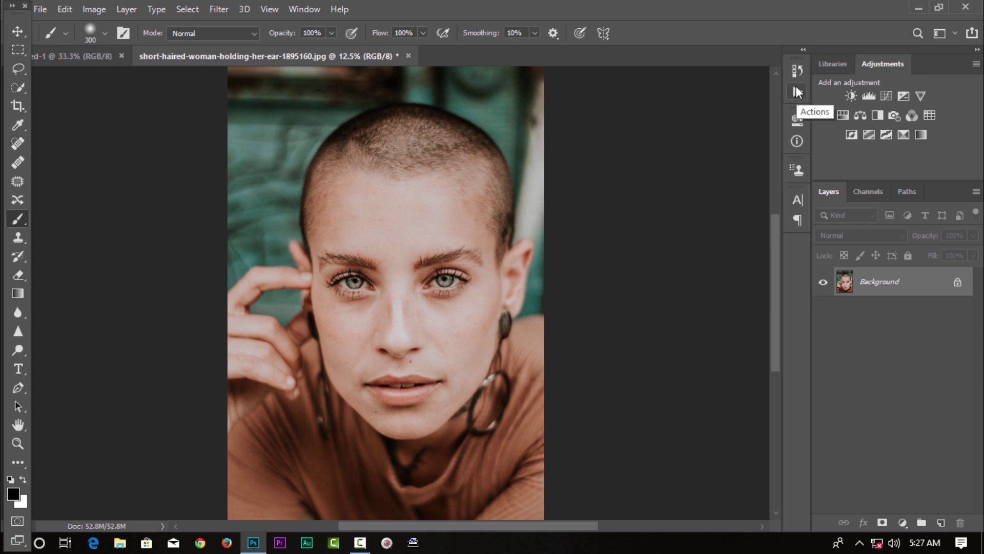
- Show the Actions panel and collapse the Default Actions set
{"action": "left_click", "coordinate": [305, 10]}
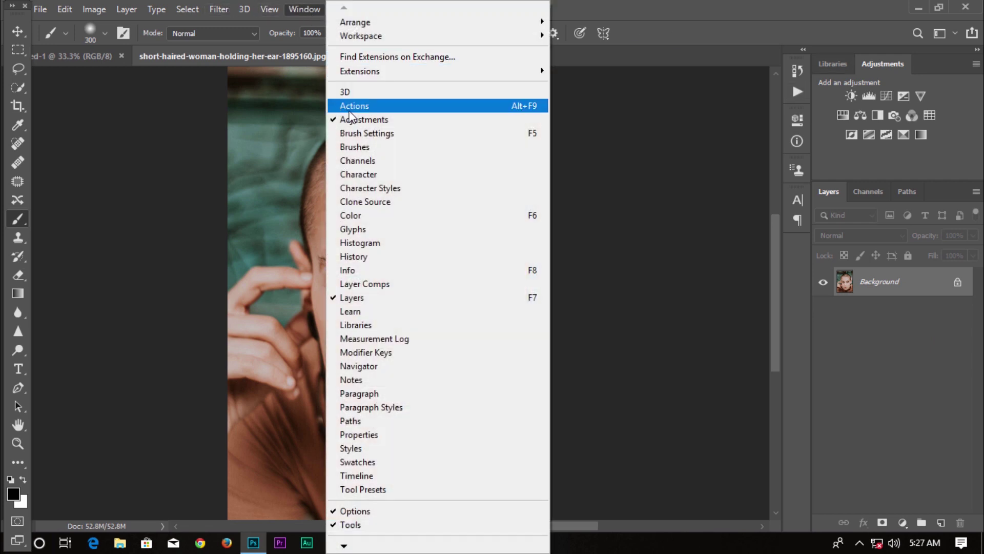
{"action": "left_click", "coordinate": [623, 162]}
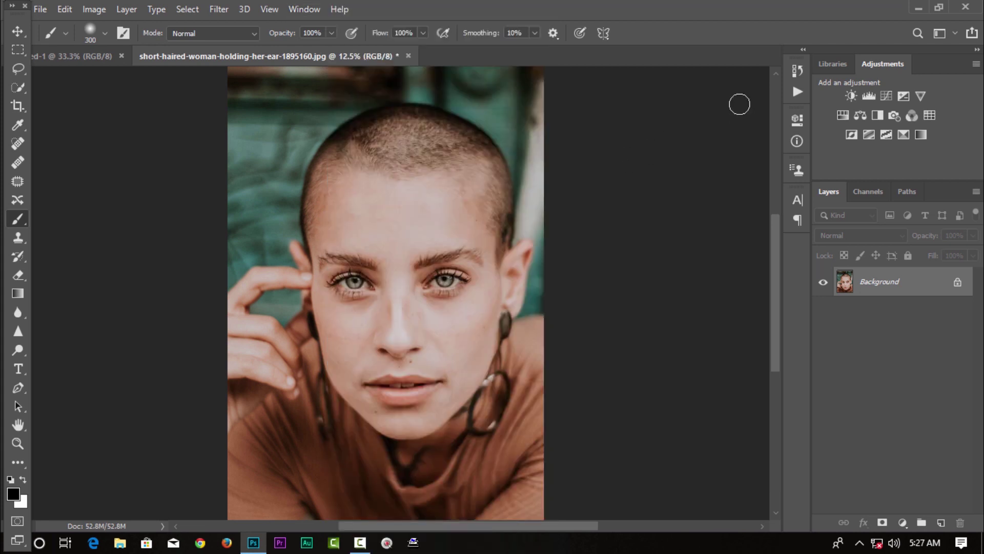
{"action": "left_click", "coordinate": [798, 92]}
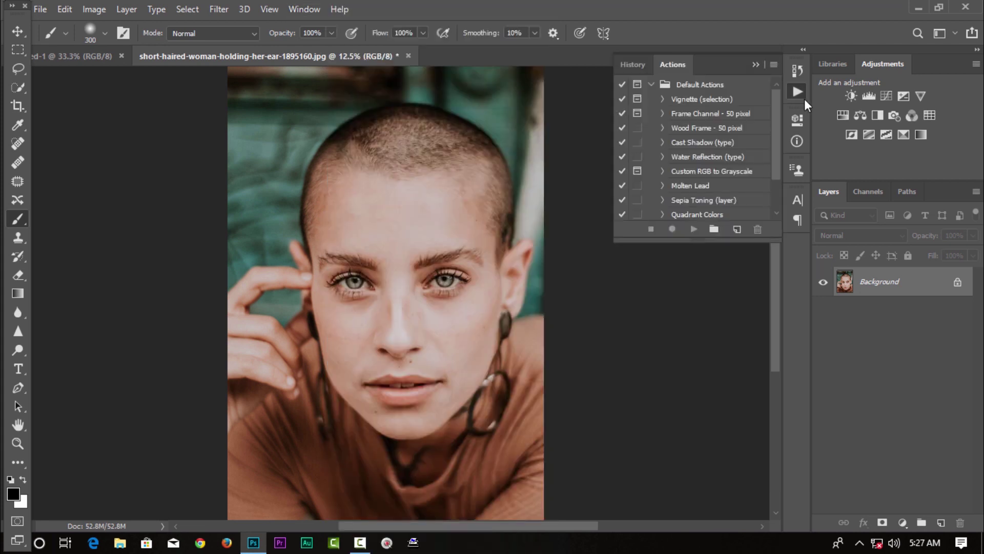
{"action": "left_click", "coordinate": [651, 85]}
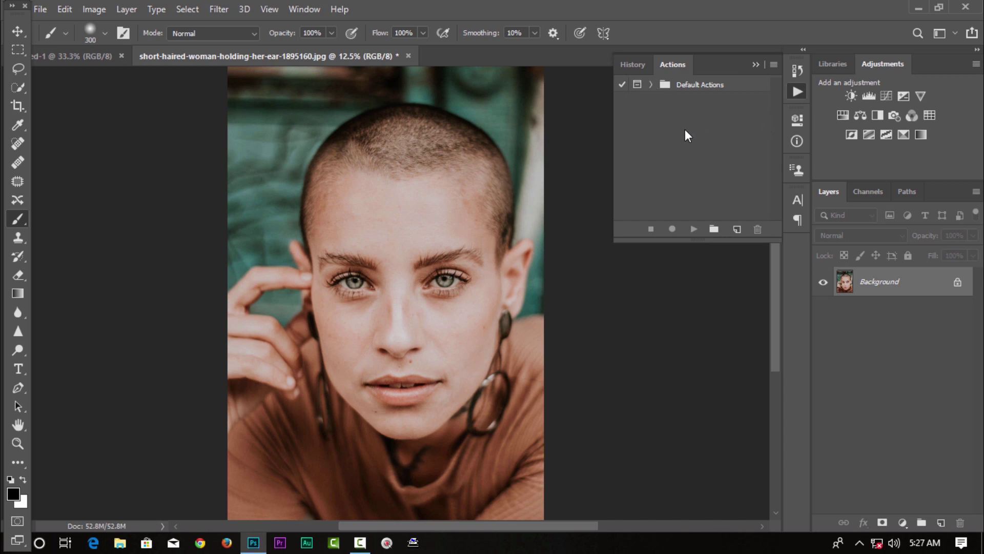
- Load the Skin Softening .atn file from the Desktop and select its action
{"action": "left_click", "coordinate": [774, 66]}
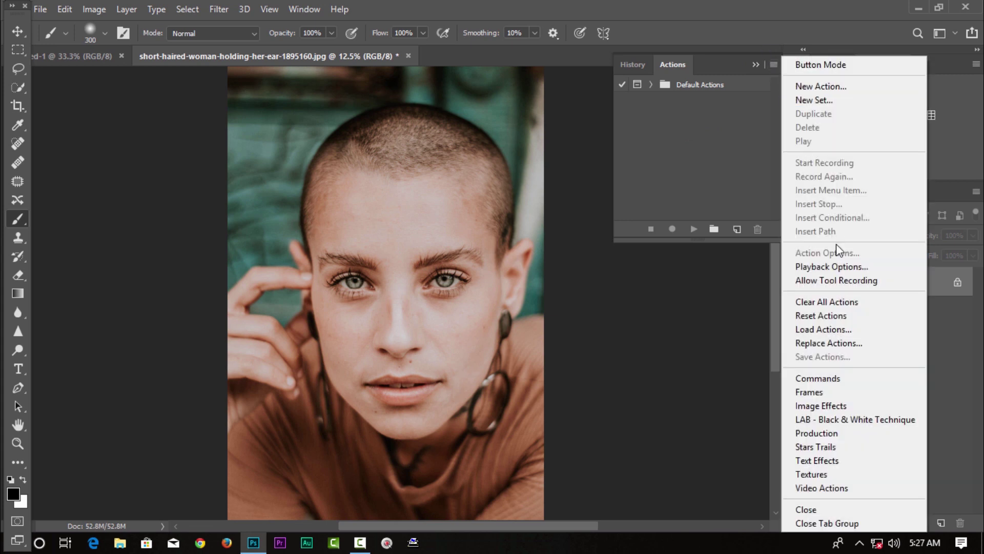
{"action": "left_click", "coordinate": [825, 332]}
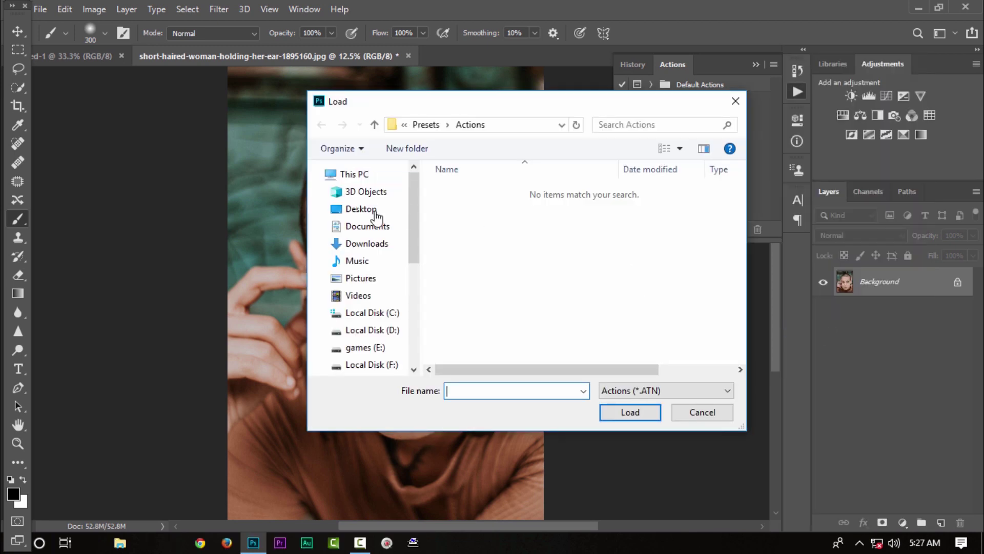
{"action": "left_click", "coordinate": [365, 200]}
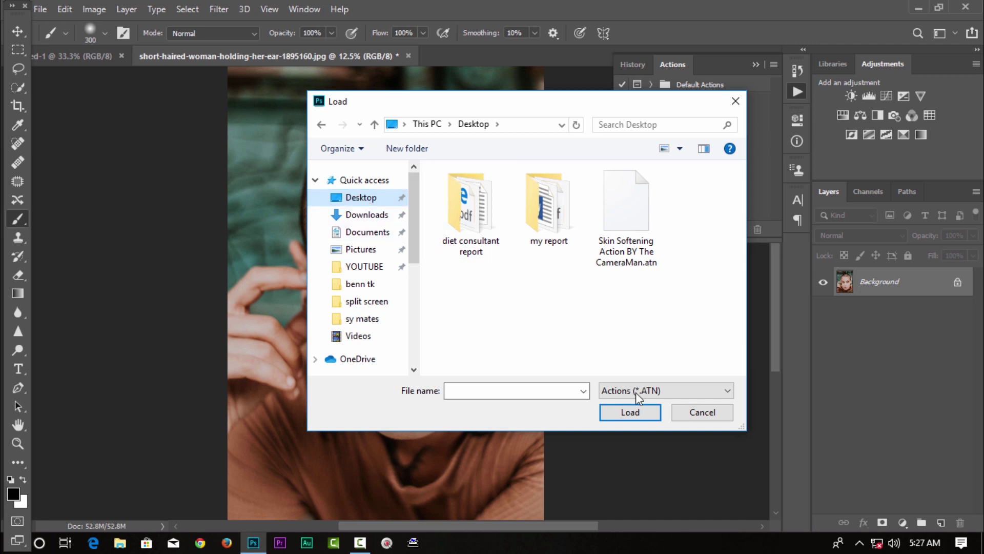
{"action": "left_click", "coordinate": [626, 205]}
{"action": "left_click", "coordinate": [635, 408]}
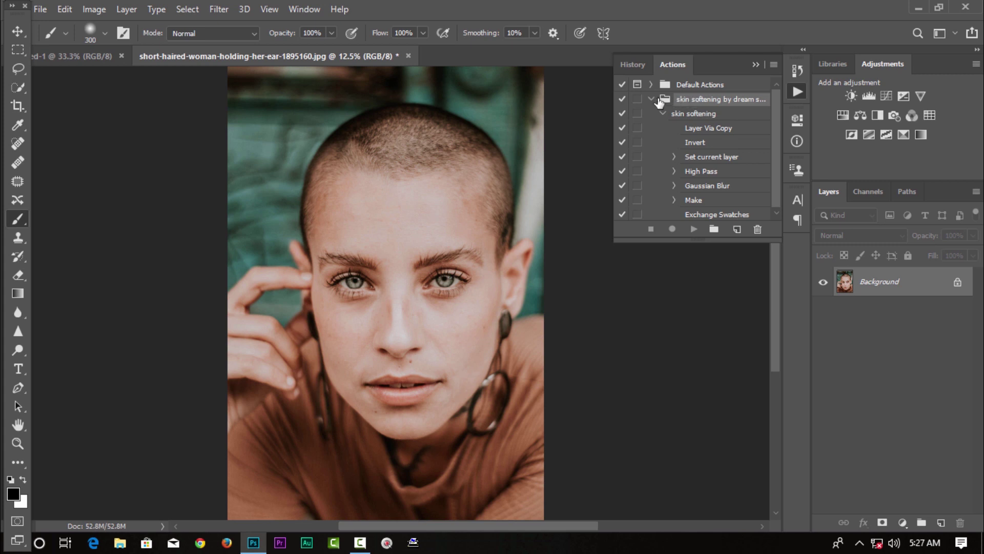
{"action": "left_click", "coordinate": [689, 115]}
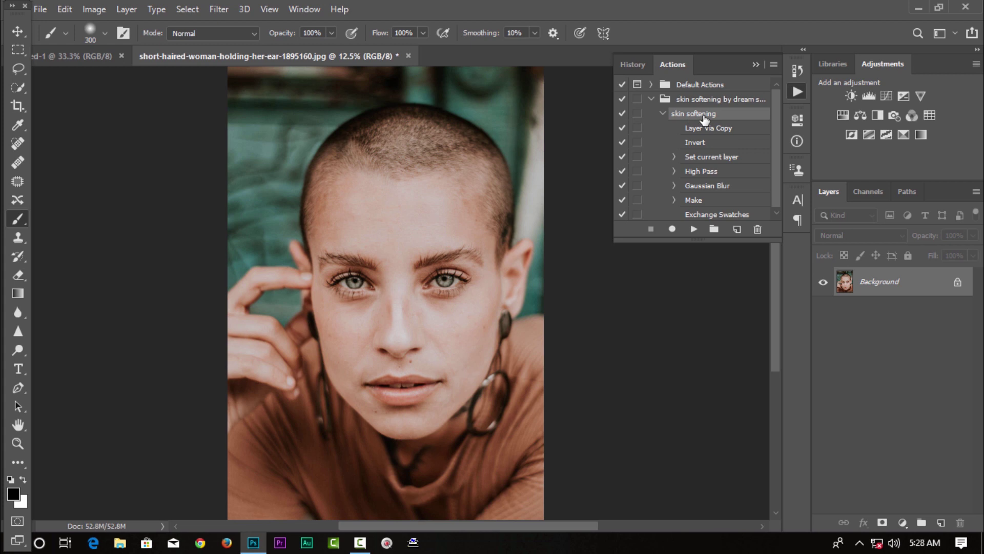
- Play the skin softening action, then collapse the Actions panel
{"action": "left_click", "coordinate": [694, 230]}
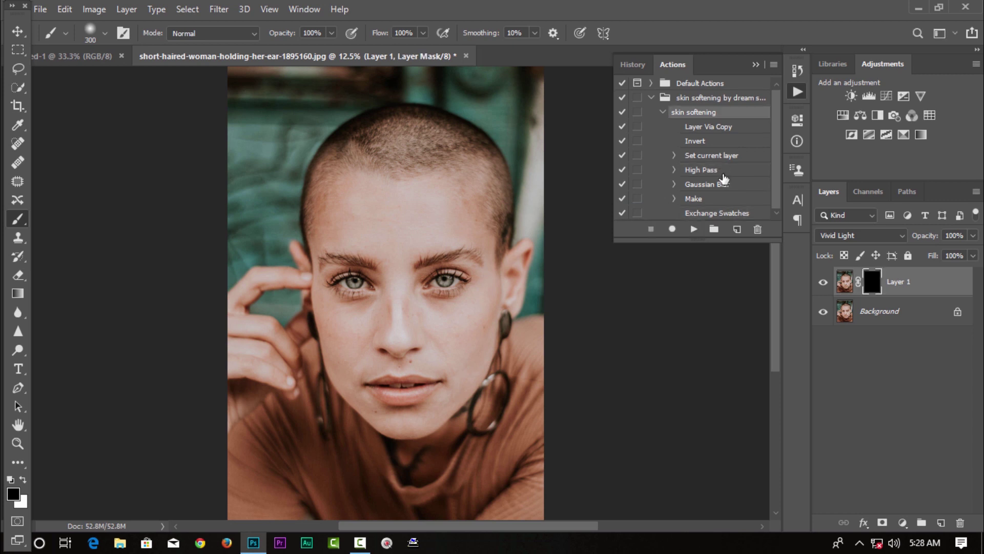
{"action": "left_click", "coordinate": [755, 64]}
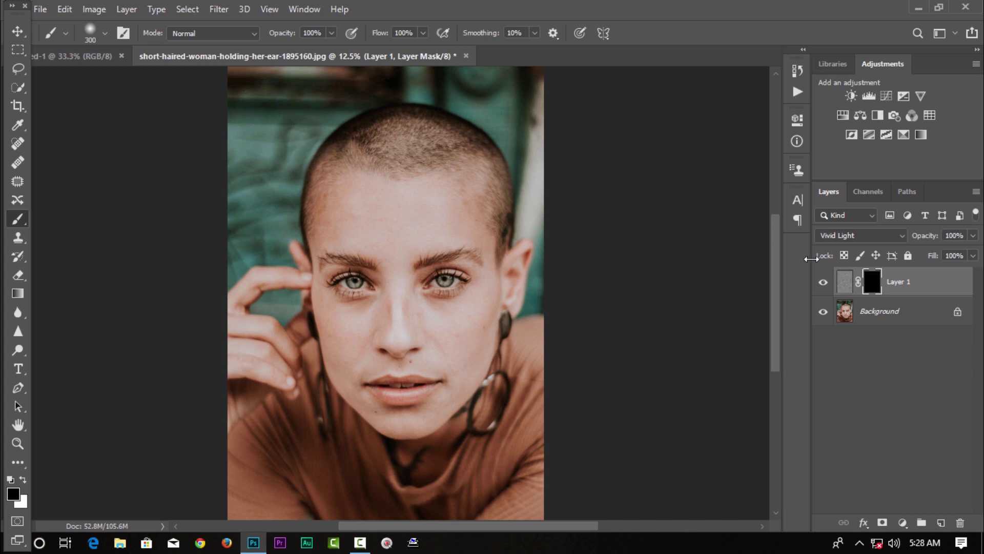
- Zoom in on the face and paint white into Layer 1's mask over the forehead
{"action": "key", "text": "ctrl+plus"}
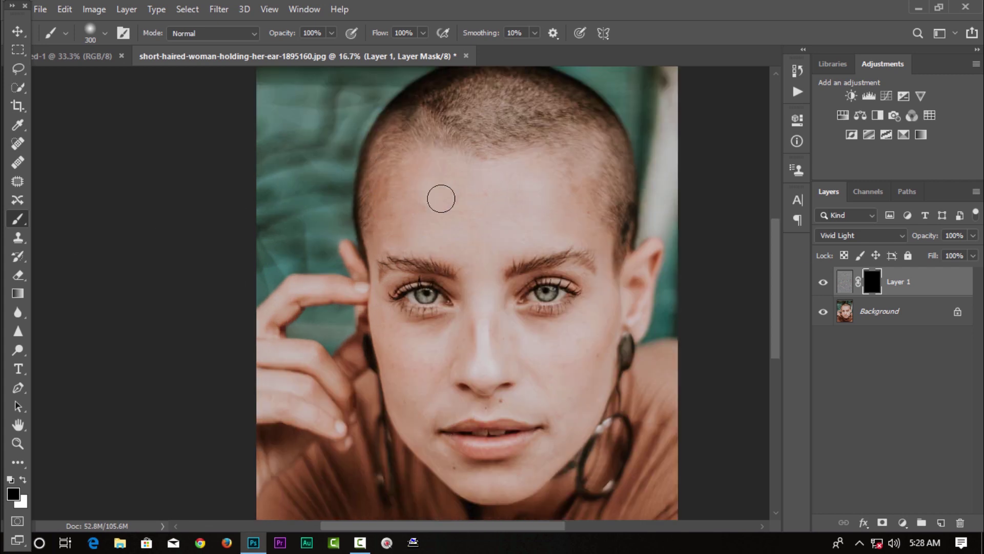
{"action": "key", "text": "ctrl+plus"}
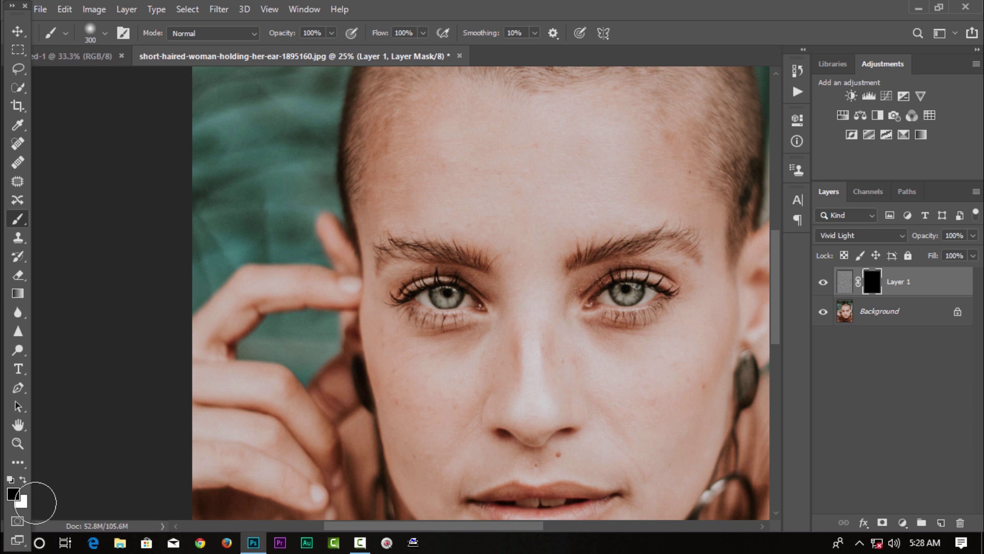
{"action": "key", "text": "x"}
{"action": "mouse_move", "coordinate": [477, 154]}
{"action": "left_mouse_down"}
{"action": "mouse_move", "coordinate": [466, 121]}
{"action": "mouse_move", "coordinate": [527, 156]}
{"action": "mouse_move", "coordinate": [649, 173]}
{"action": "left_mouse_up"}
- With the brush shrunk to 175, paint white over the cheeks, nose and remaining face skin
{"action": "key", "text": "bracketleft"}
{"action": "key", "text": "bracketleft"}
{"action": "key", "text": "bracketleft"}
{"action": "key", "text": "ctrl+plus"}
{"action": "scroll", "coordinate": [540, 151], "scroll_direction": "down", "scroll_amount": 5}
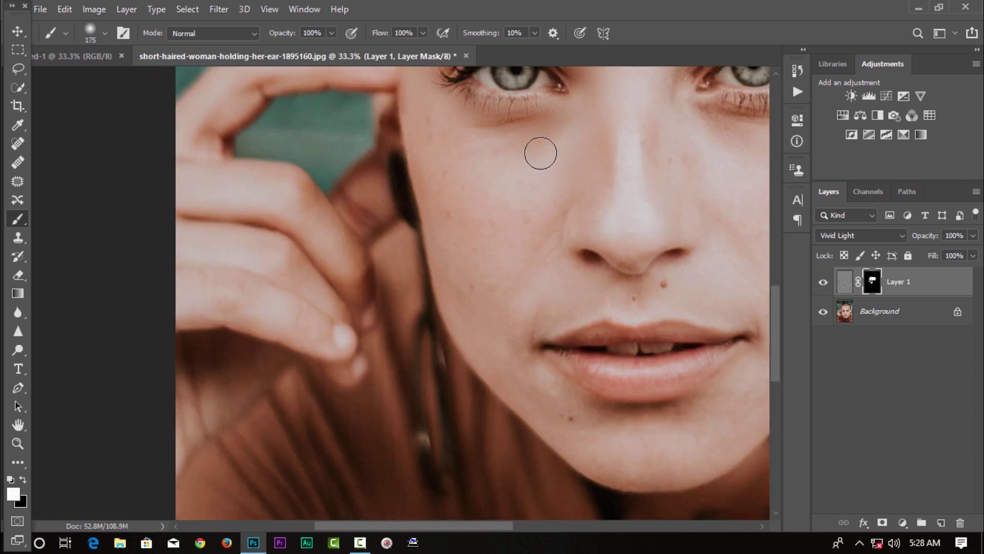
{"action": "left_click_drag", "start_coordinate": [549, 270], "coordinate": [756, 391]}
{"action": "scroll", "coordinate": [528, 378], "scroll_direction": "down", "scroll_amount": 3}
{"action": "scroll", "coordinate": [442, 292], "scroll_direction": "up", "scroll_amount": 5}
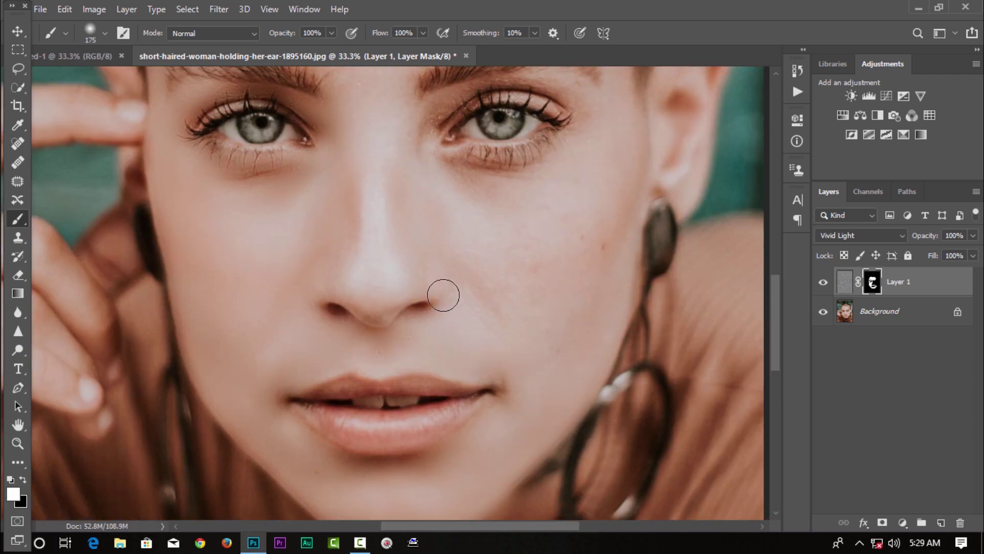
{"action": "left_click_drag", "start_coordinate": [442, 292], "coordinate": [432, 378]}
{"action": "scroll", "coordinate": [432, 378], "scroll_direction": "up", "scroll_amount": 5}
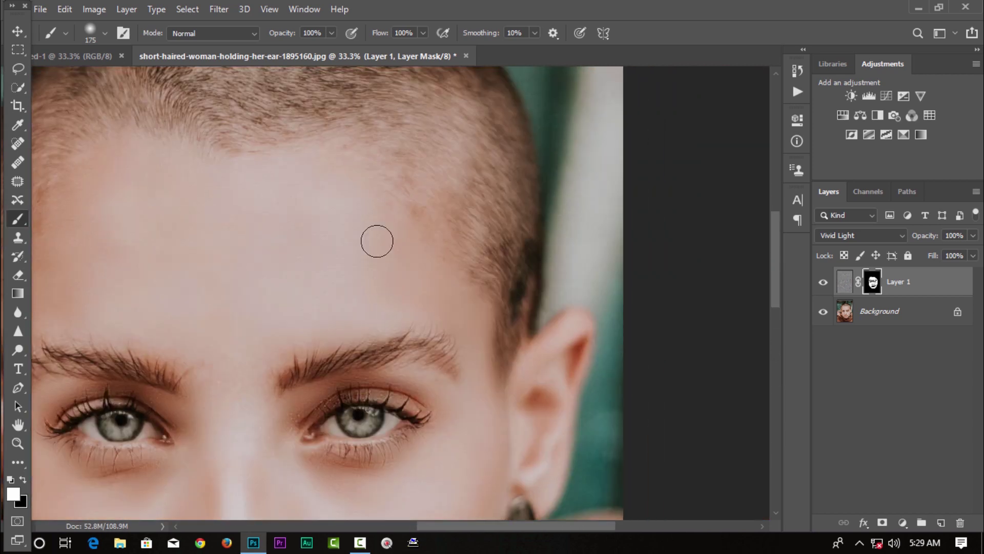
{"action": "scroll", "coordinate": [376, 237], "scroll_direction": "down", "scroll_amount": 4}
{"action": "scroll", "coordinate": [391, 202], "scroll_direction": "down", "scroll_amount": 4}
{"action": "key", "text": "ctrl+minus"}
{"action": "key", "text": "ctrl+minus"}
{"action": "key", "text": "ctrl+minus"}
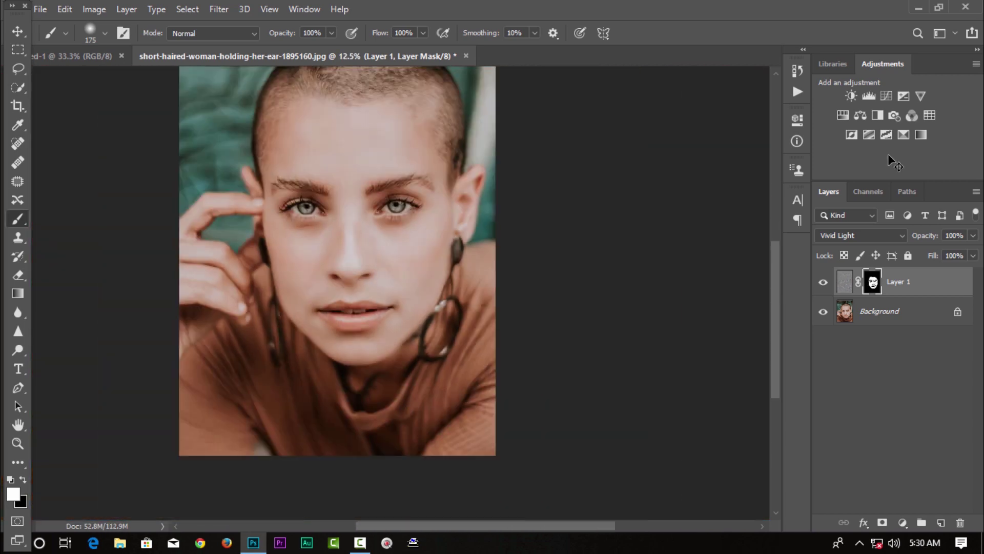
- Lower Layer 1's opacity to 71% and check the subtler smoothing at different zoom levels
{"action": "left_click", "coordinate": [973, 239]}
{"action": "left_click_drag", "start_coordinate": [974, 252], "coordinate": [954, 250]}
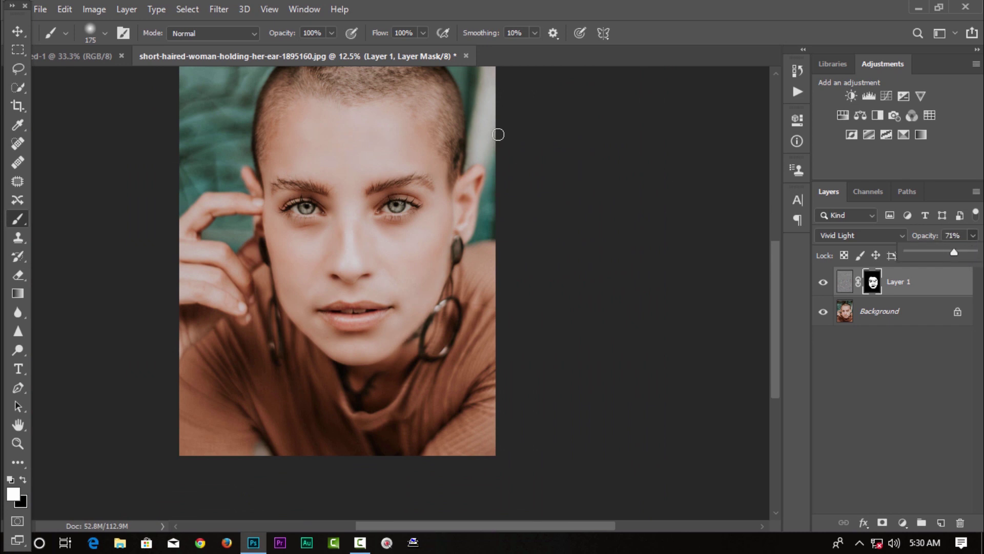
{"action": "left_click_drag", "start_coordinate": [487, 139], "coordinate": [531, 206]}
{"action": "key", "text": "ctrl+minus"}
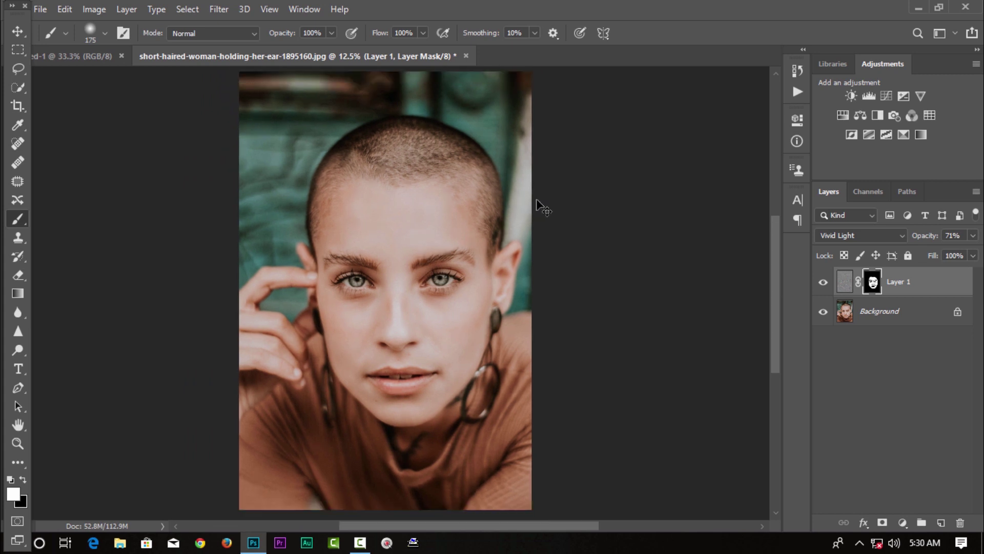
{"action": "key", "text": "ctrl+plus"}
{"action": "key", "text": "ctrl+plus"}
{"action": "key", "text": "ctrl+plus"}
{"action": "key", "text": "ctrl+plus"}
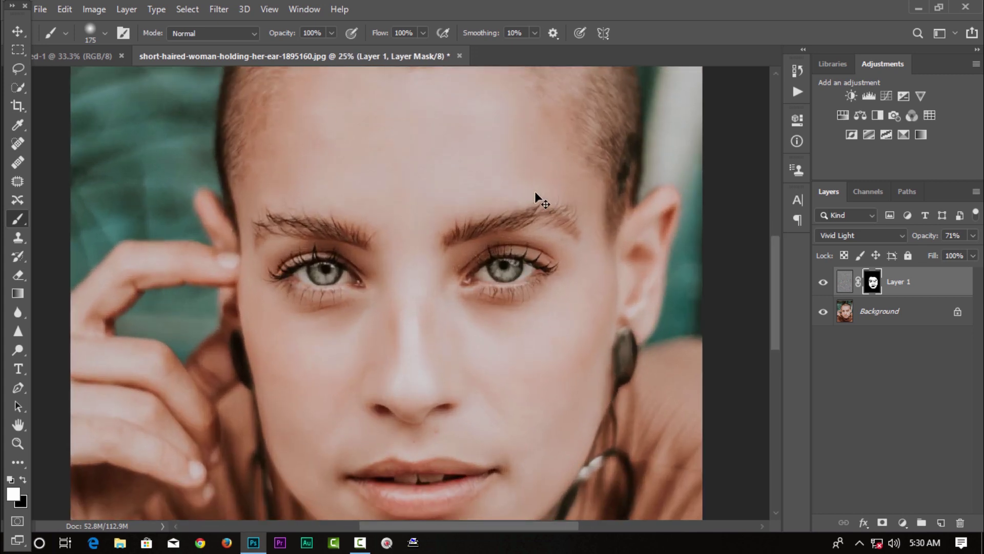
{"action": "key", "text": "ctrl+minus"}
{"action": "key", "text": "ctrl+minus"}
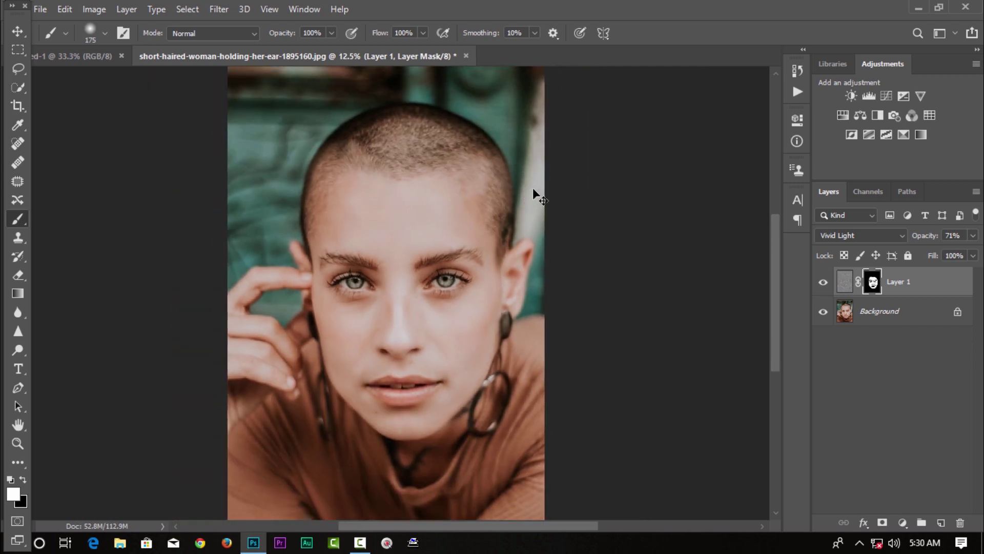
{"action": "key", "text": "ctrl+plus"}
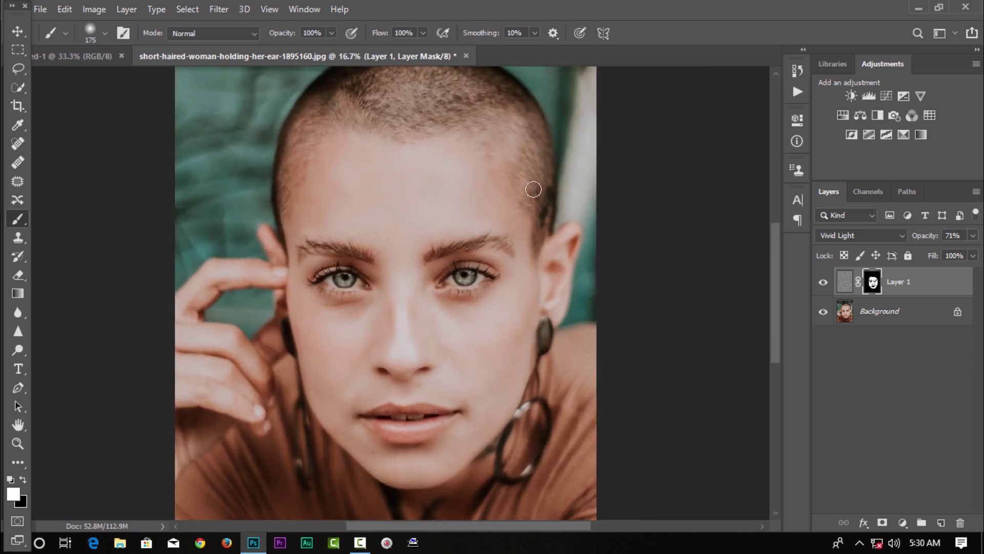